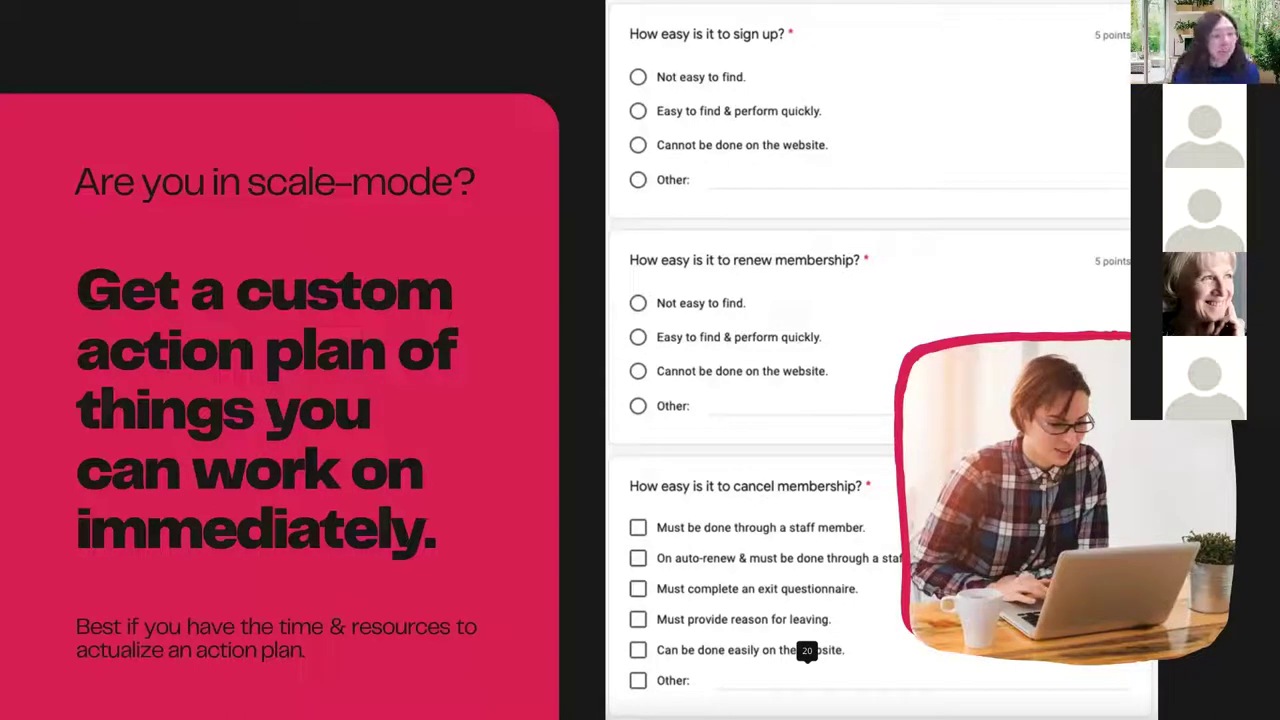
- Advance the presentation to slide 28 about the customized member portal and exit full-screen presenting
{"action": "mouse_move", "coordinate": [808, 700]}
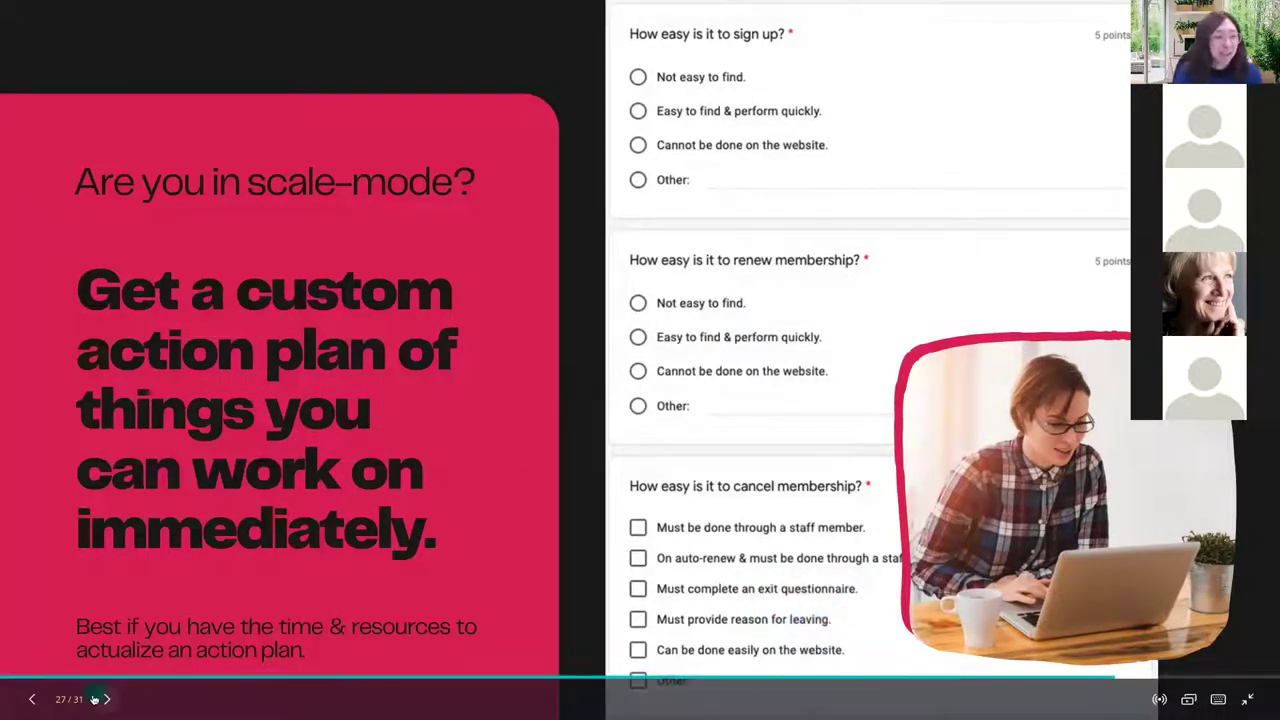
{"action": "left_click", "coordinate": [106, 699]}
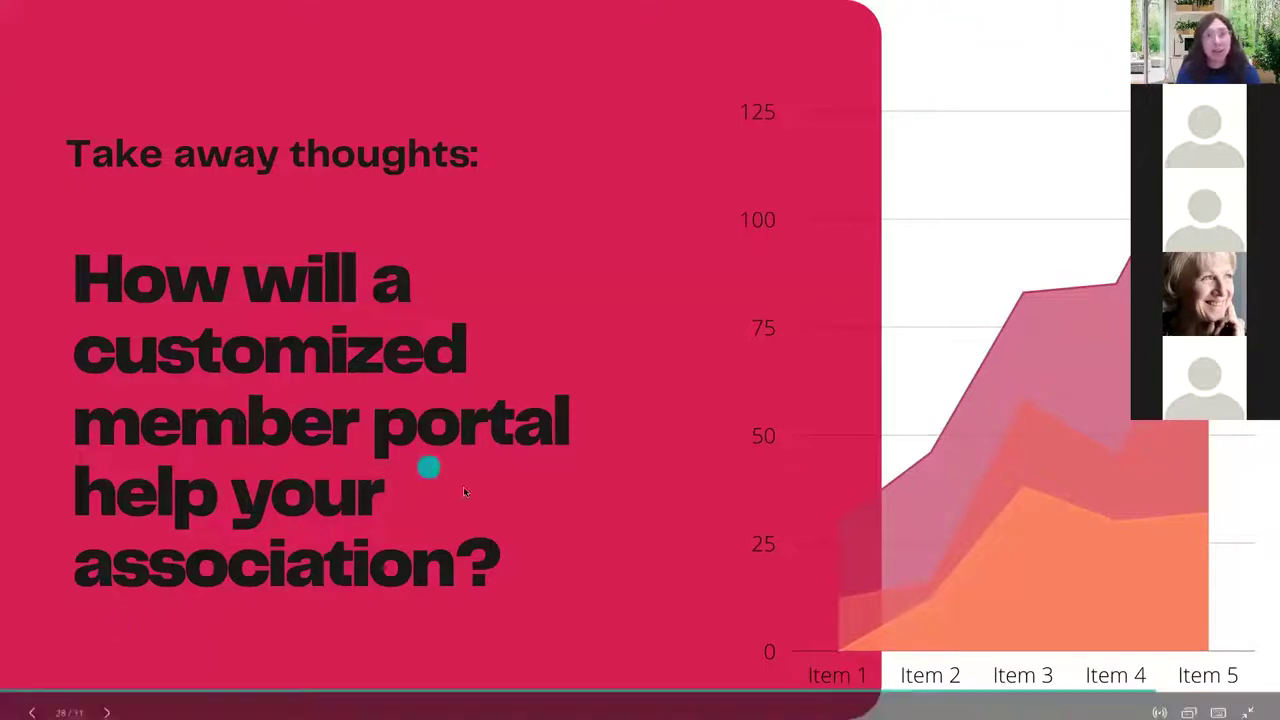
{"action": "key", "text": "Escape"}
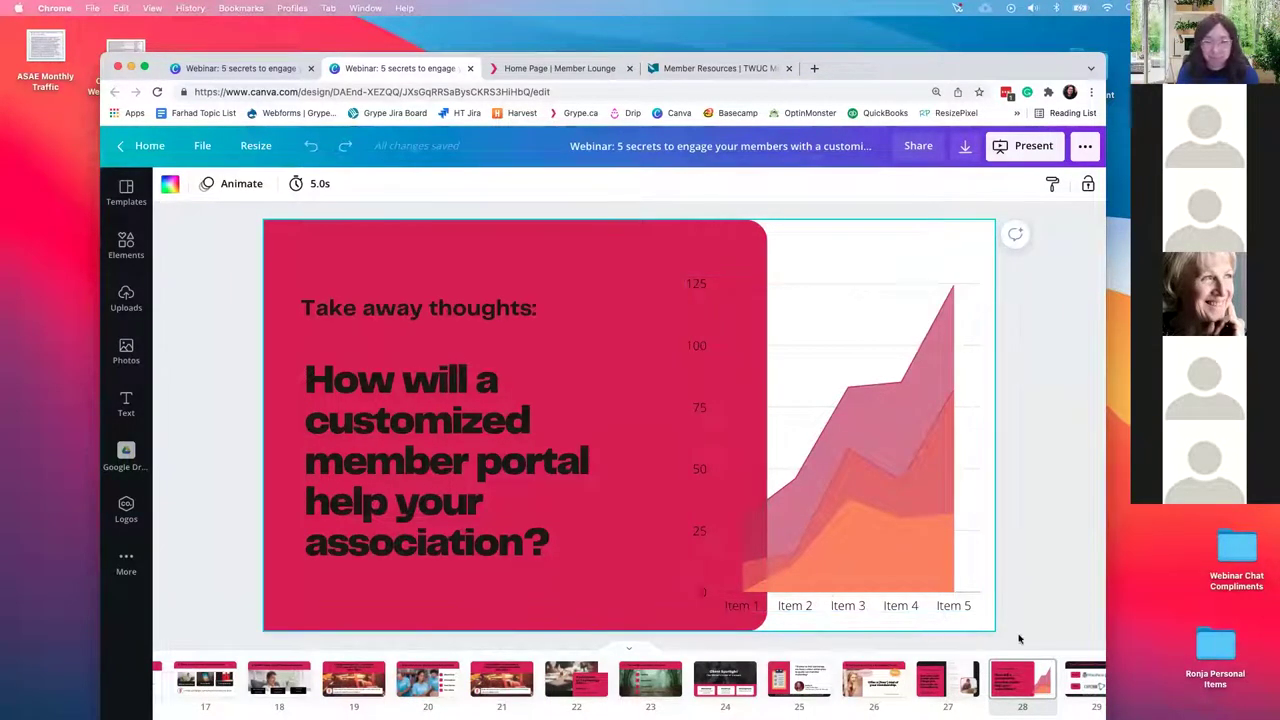
- Show slide 29 with the recommended tech solutions, followed by the closing contact slide 31
{"action": "left_click", "coordinate": [1096, 681]}
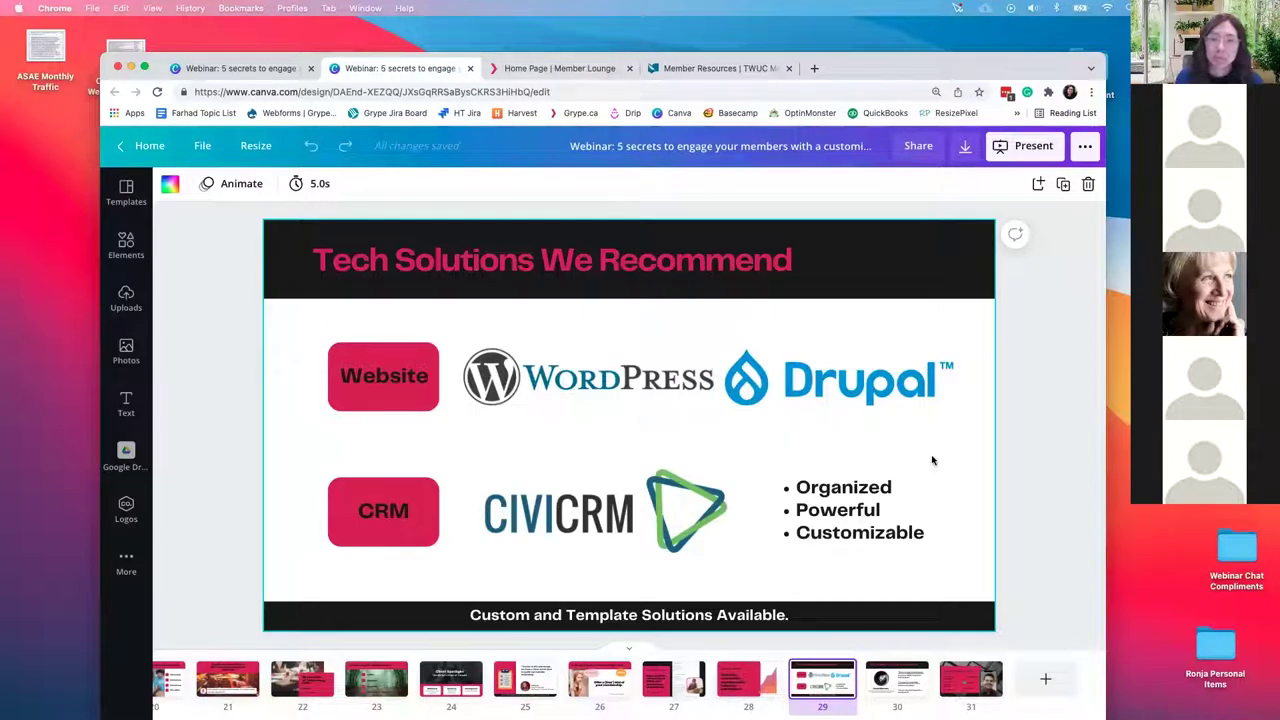
{"action": "left_click", "coordinate": [966, 683]}
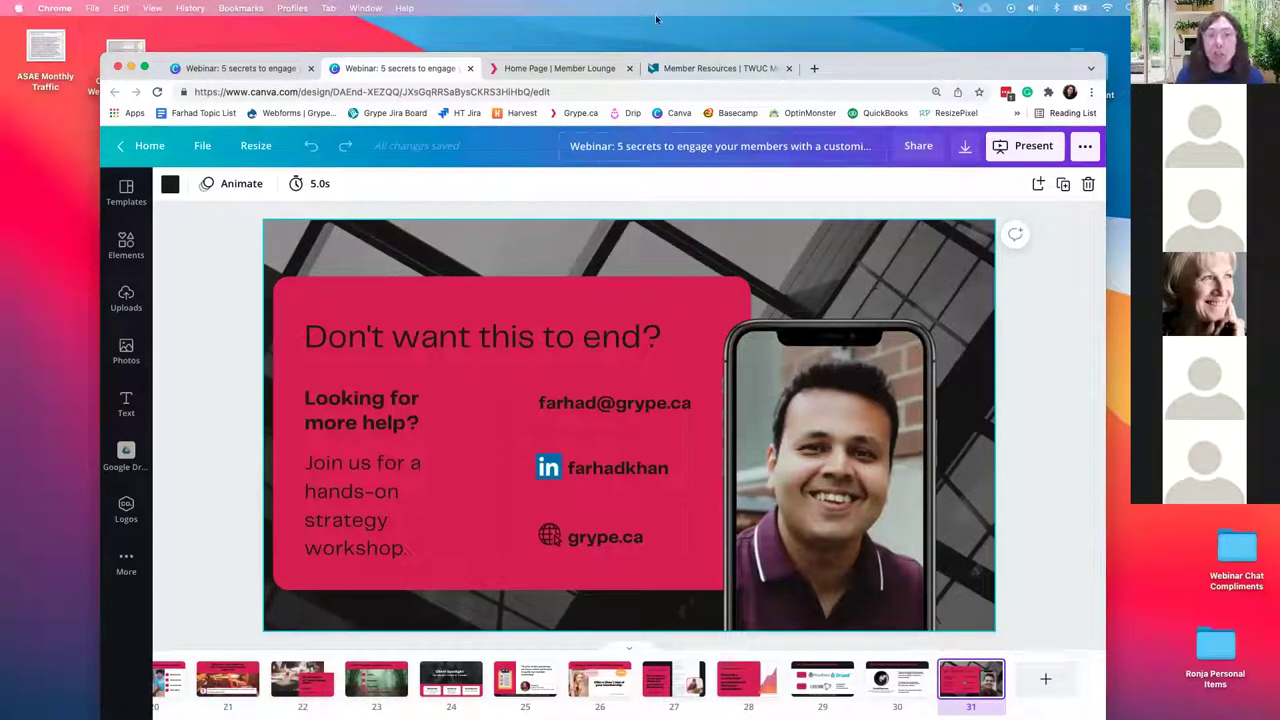
- Reposition the browser window, switch to the Member Lounge portal and log out of the current account
{"action": "left_click_drag", "start_coordinate": [150, 62], "coordinate": [127, 72]}
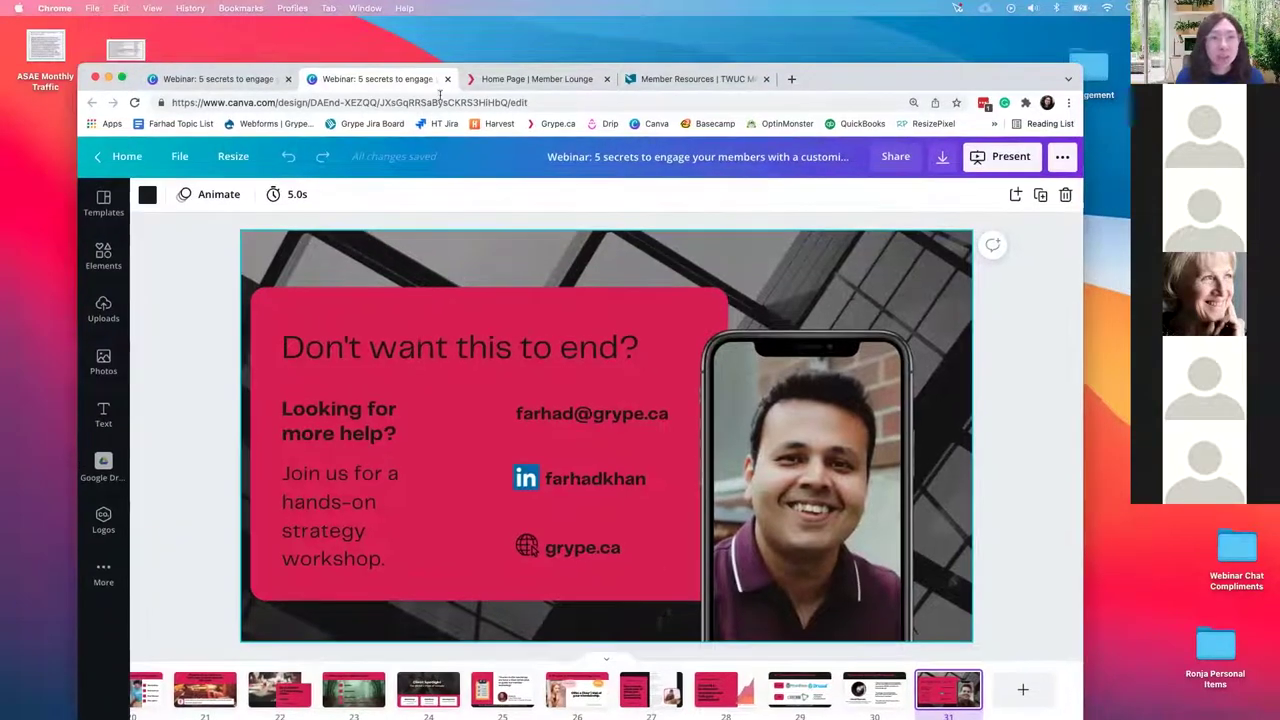
{"action": "left_click", "coordinate": [495, 79]}
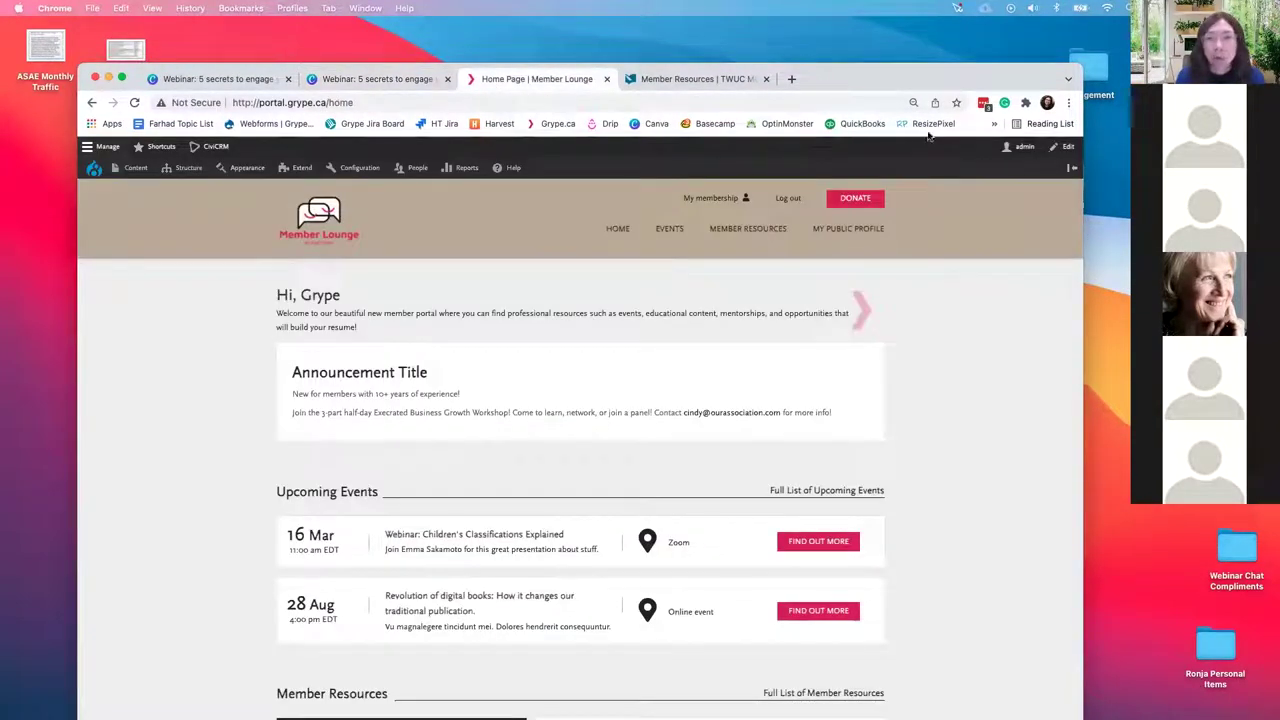
{"action": "left_click", "coordinate": [790, 200]}
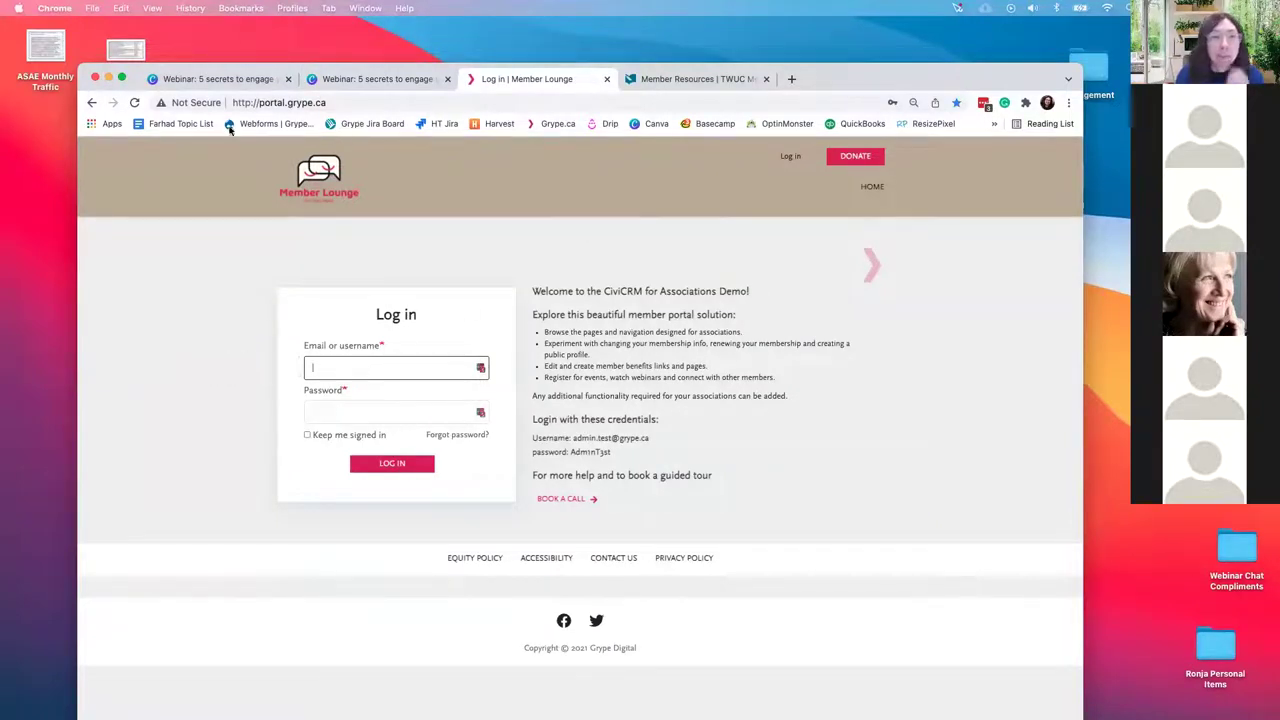
- Point out the portal address and demo credentials, and log in with the saved admin test username and password
{"action": "left_click_drag", "start_coordinate": [258, 102], "coordinate": [336, 102]}
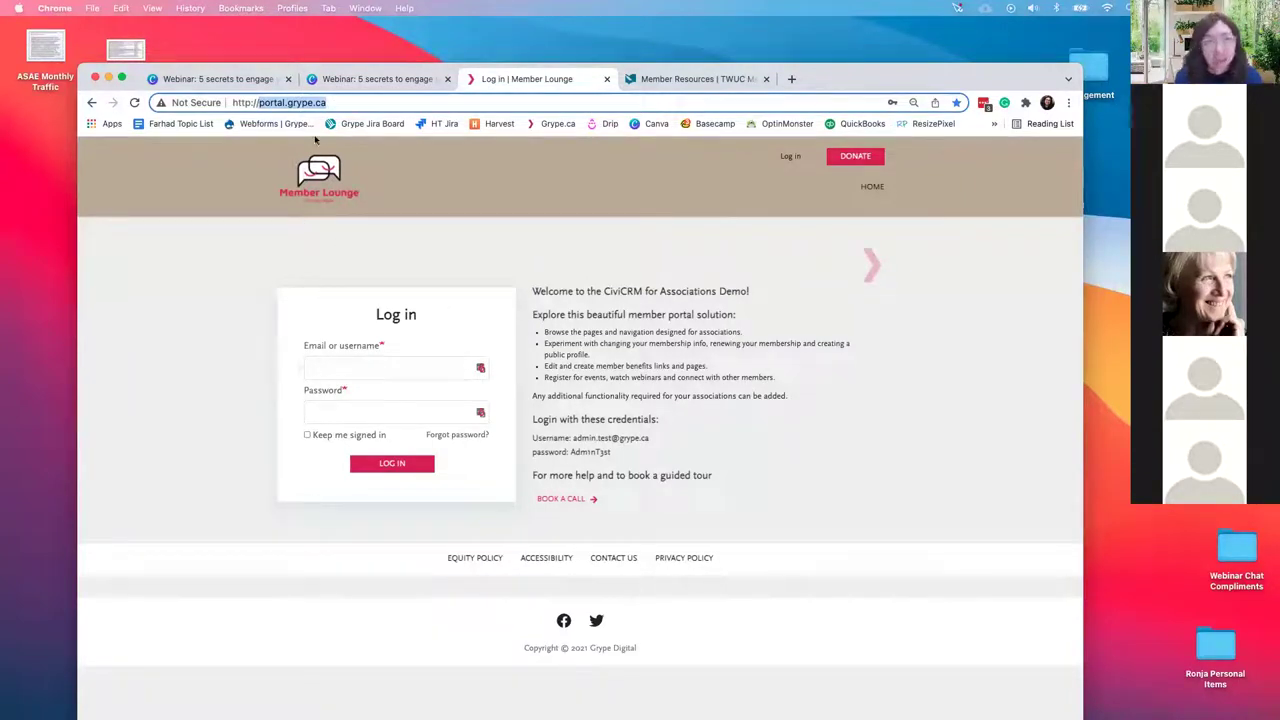
{"action": "left_click_drag", "start_coordinate": [611, 452], "coordinate": [527, 436]}
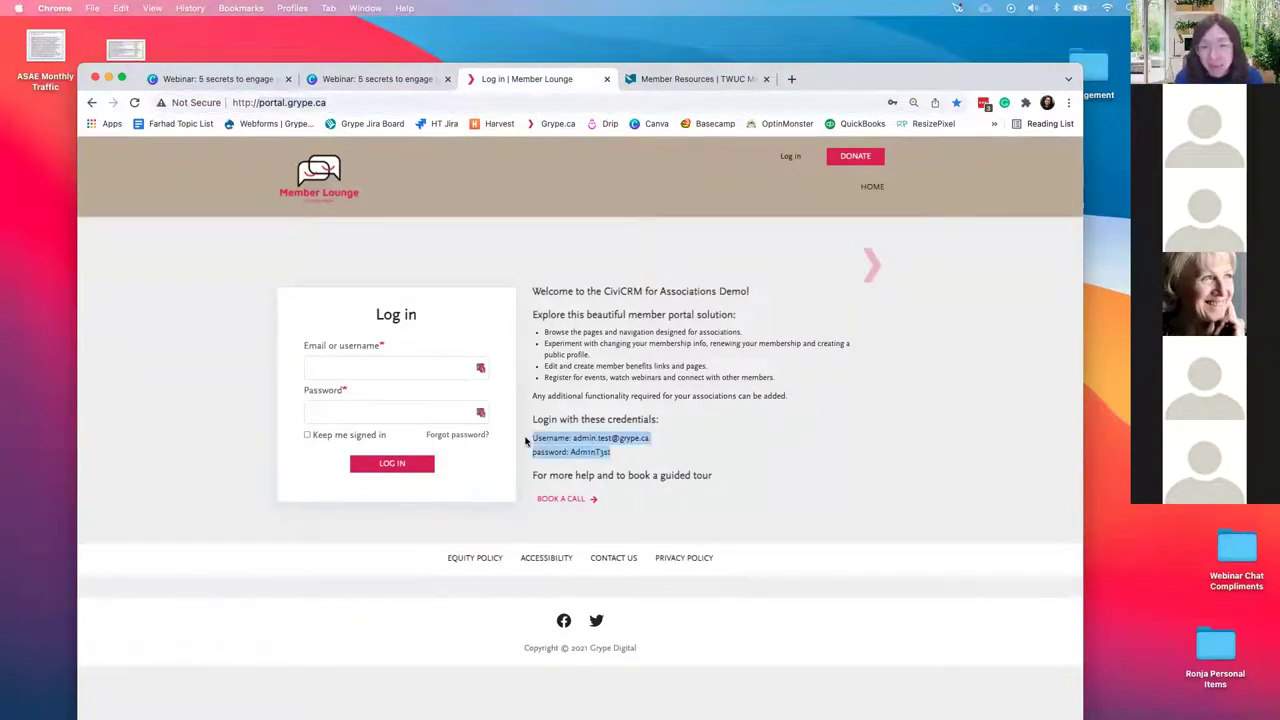
{"action": "left_click", "coordinate": [422, 366]}
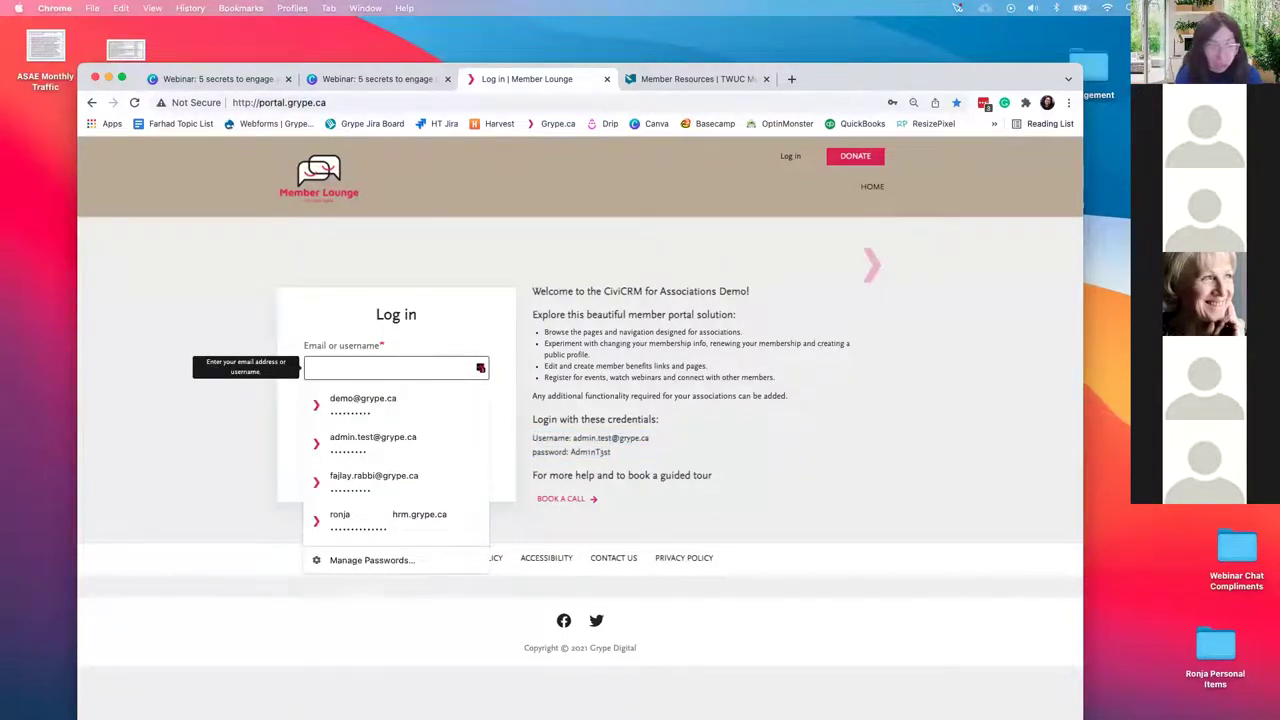
{"action": "type", "text": "ad"}
{"action": "left_click", "coordinate": [370, 403]}
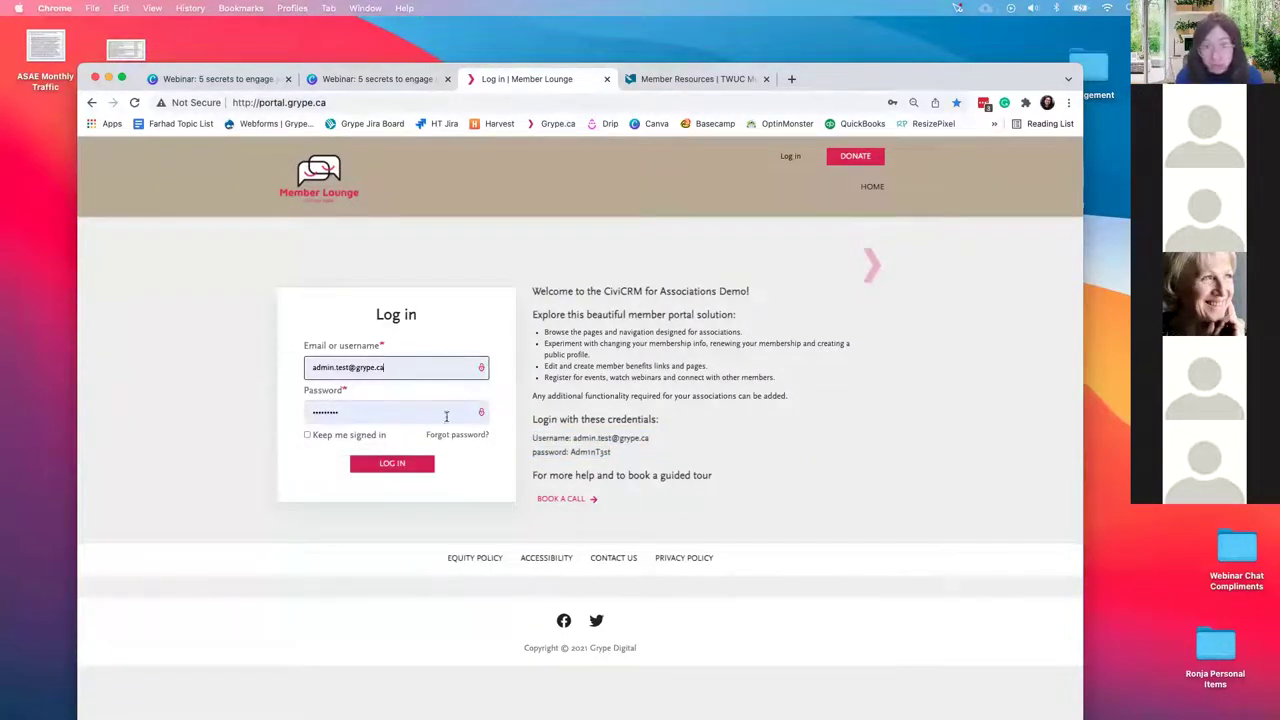
{"action": "left_click", "coordinate": [412, 468]}
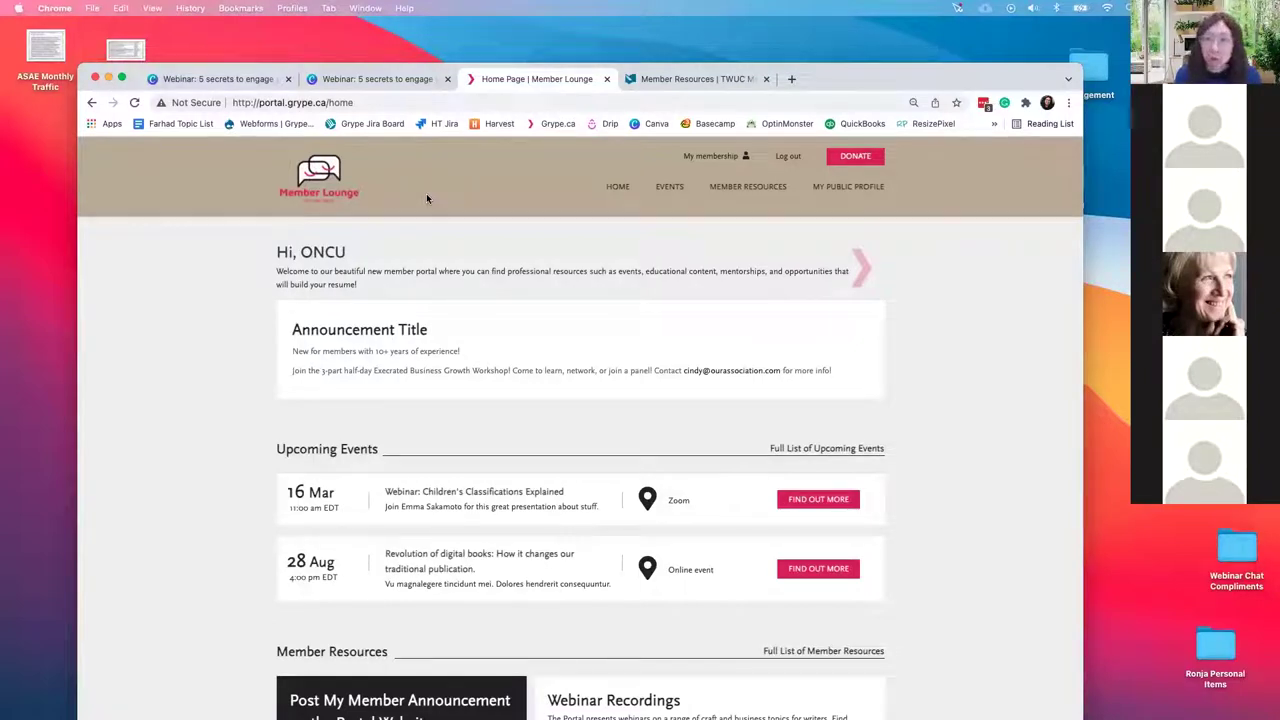
- Examine the announcement box and the Upcoming Events section on the portal home page, highlighting their text
{"action": "left_click_drag", "start_coordinate": [320, 329], "coordinate": [452, 370]}
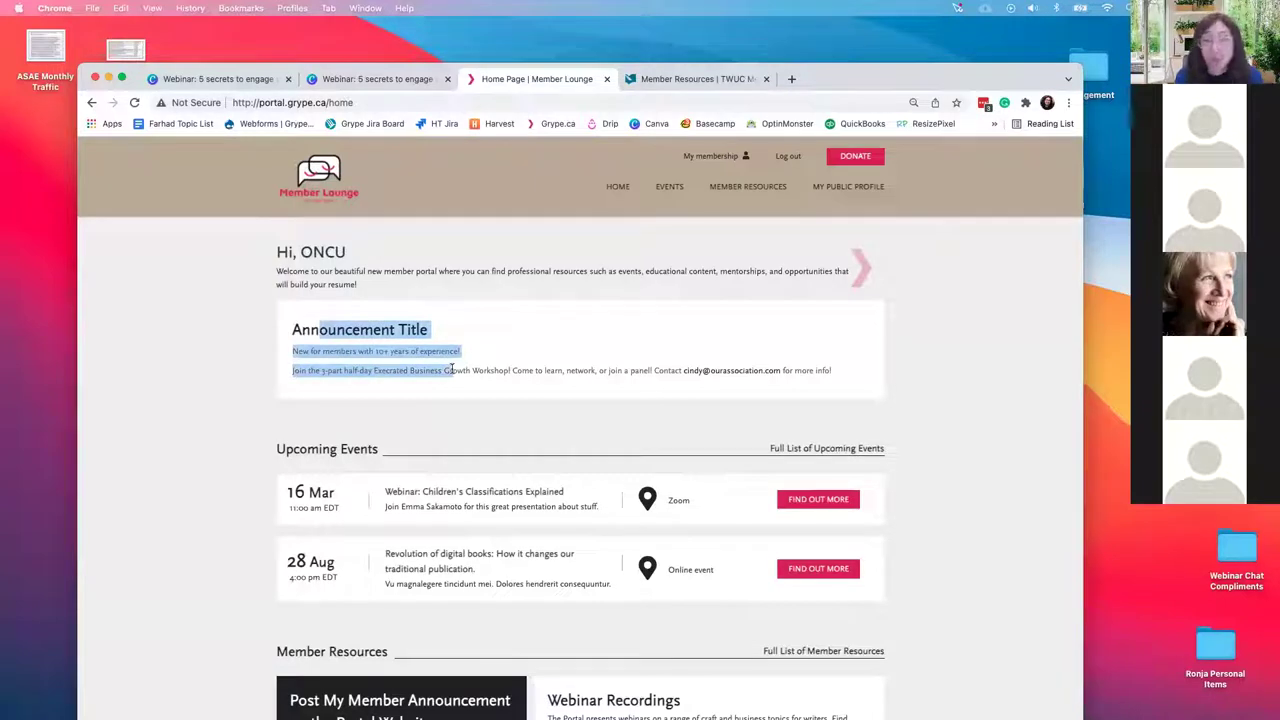
{"action": "scroll", "coordinate": [834, 317], "scroll_direction": "down", "scroll_amount": 2}
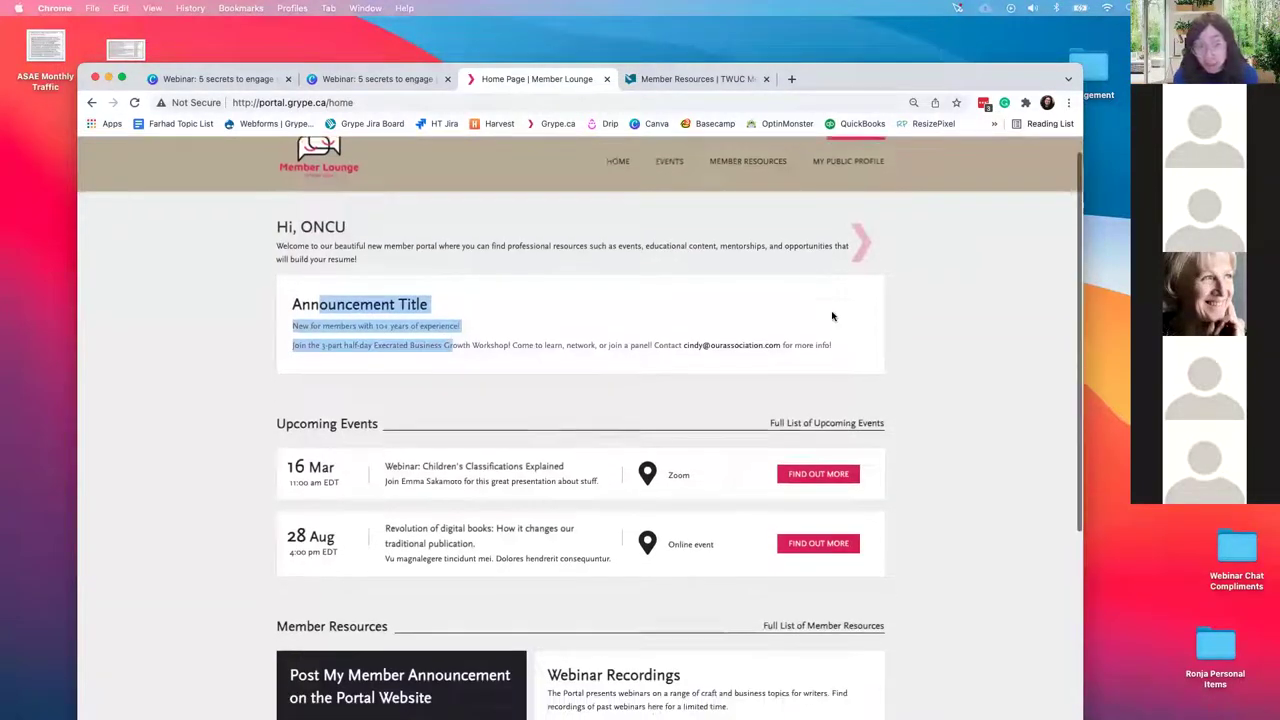
{"action": "scroll", "coordinate": [415, 426], "scroll_direction": "up", "scroll_amount": 2}
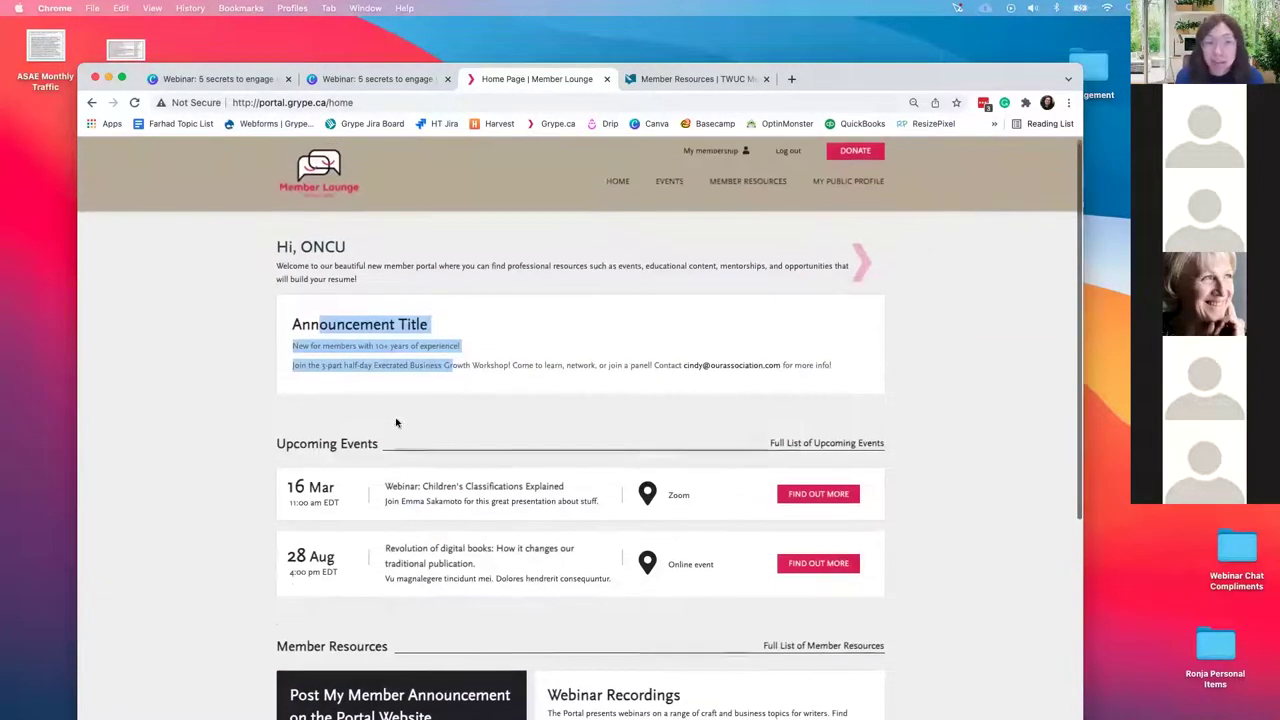
{"action": "left_click", "coordinate": [335, 447]}
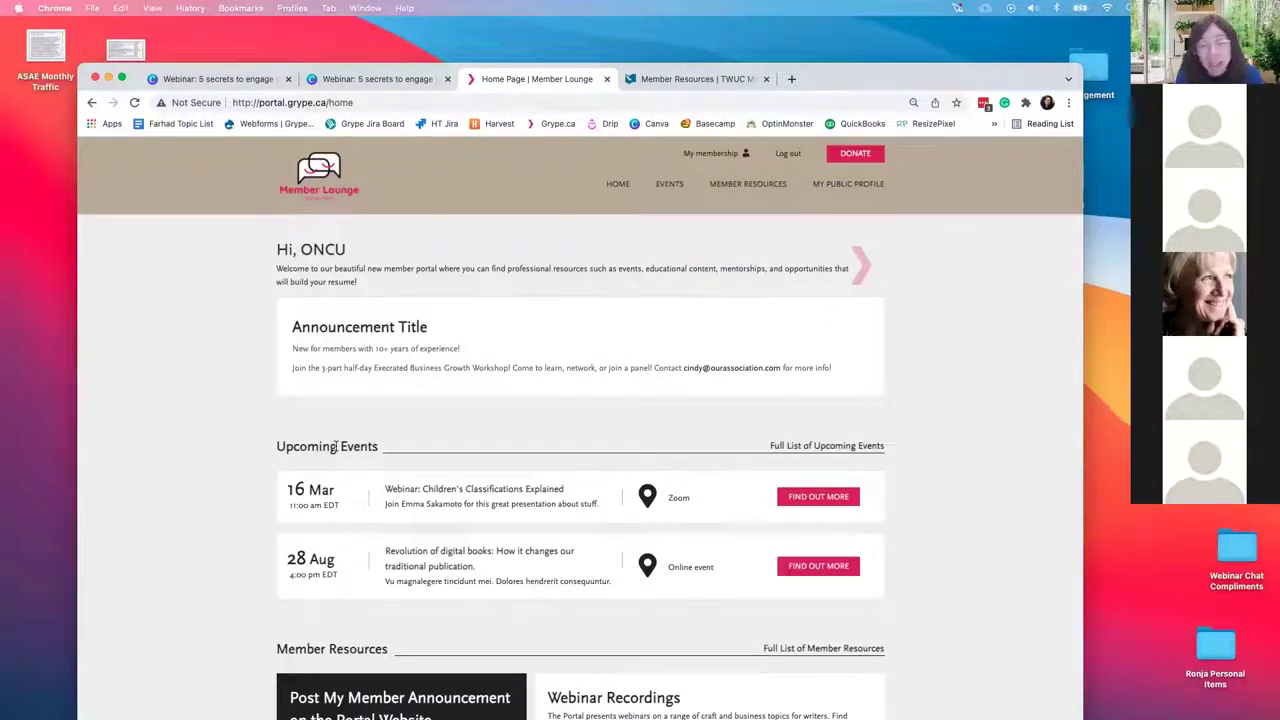
{"action": "left_click_drag", "start_coordinate": [286, 447], "coordinate": [381, 449]}
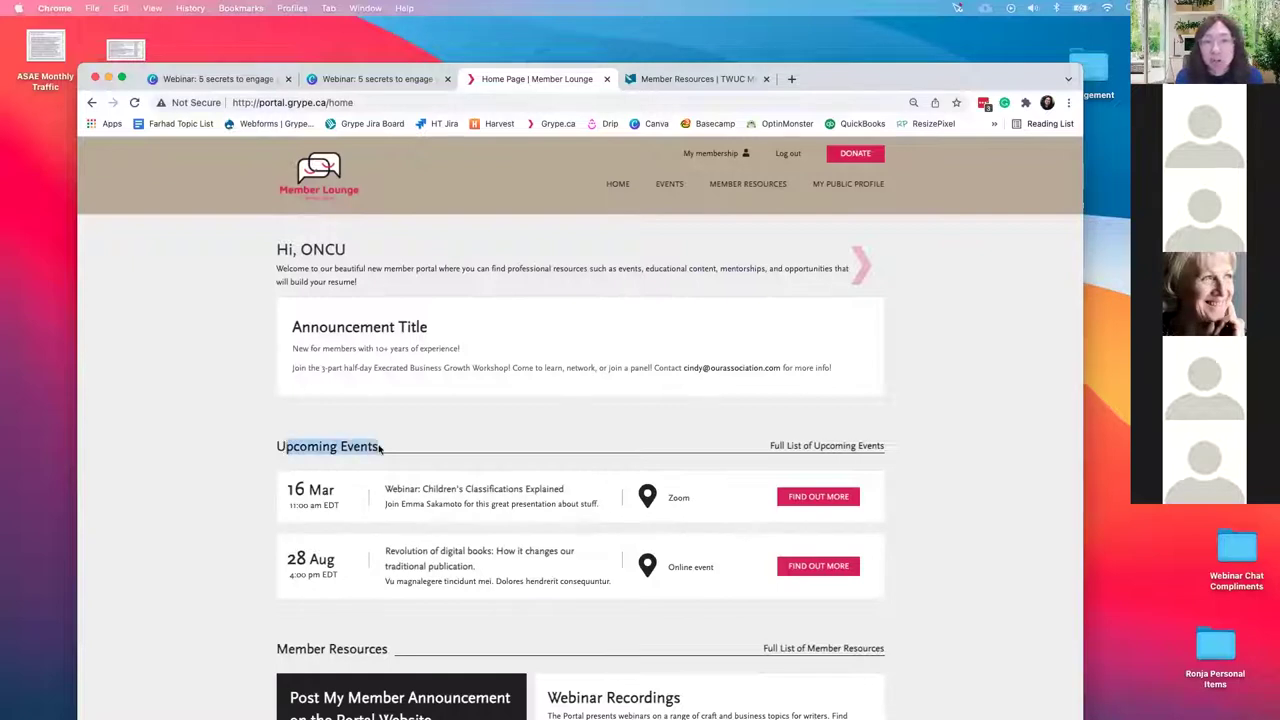
{"action": "left_click", "coordinate": [343, 452]}
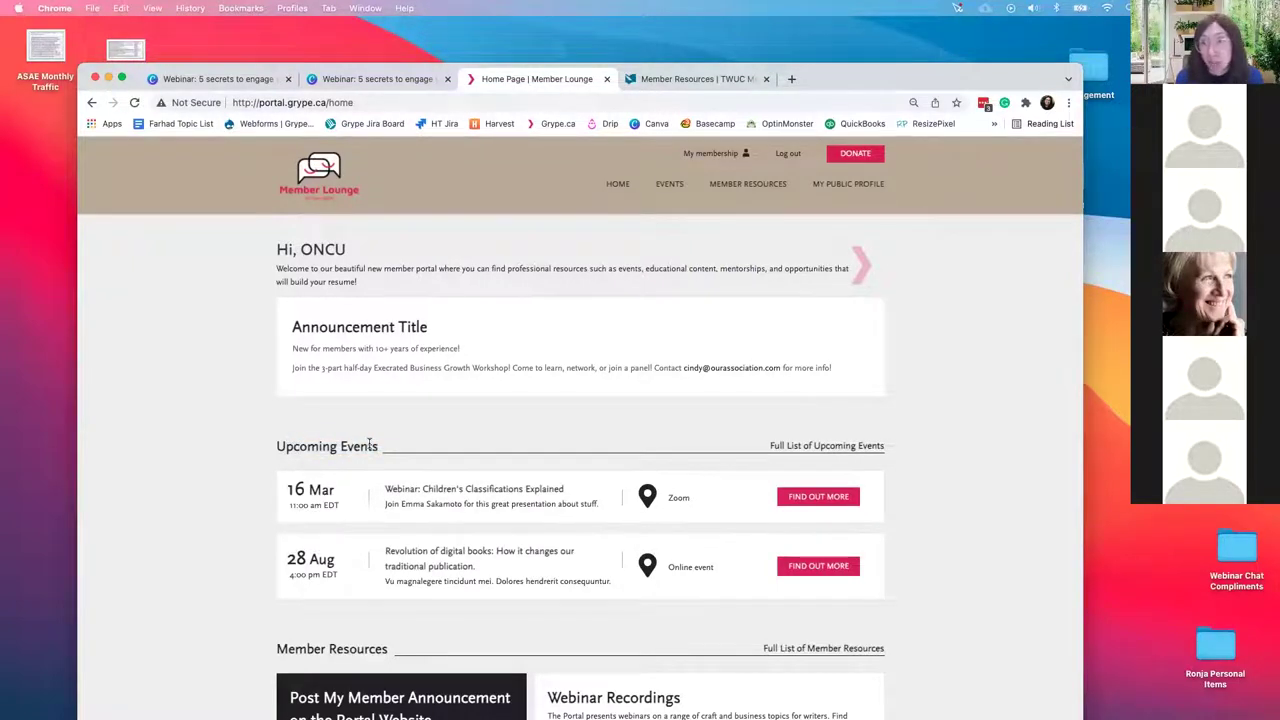
{"action": "scroll", "coordinate": [369, 444], "scroll_direction": "up", "scroll_amount": 1}
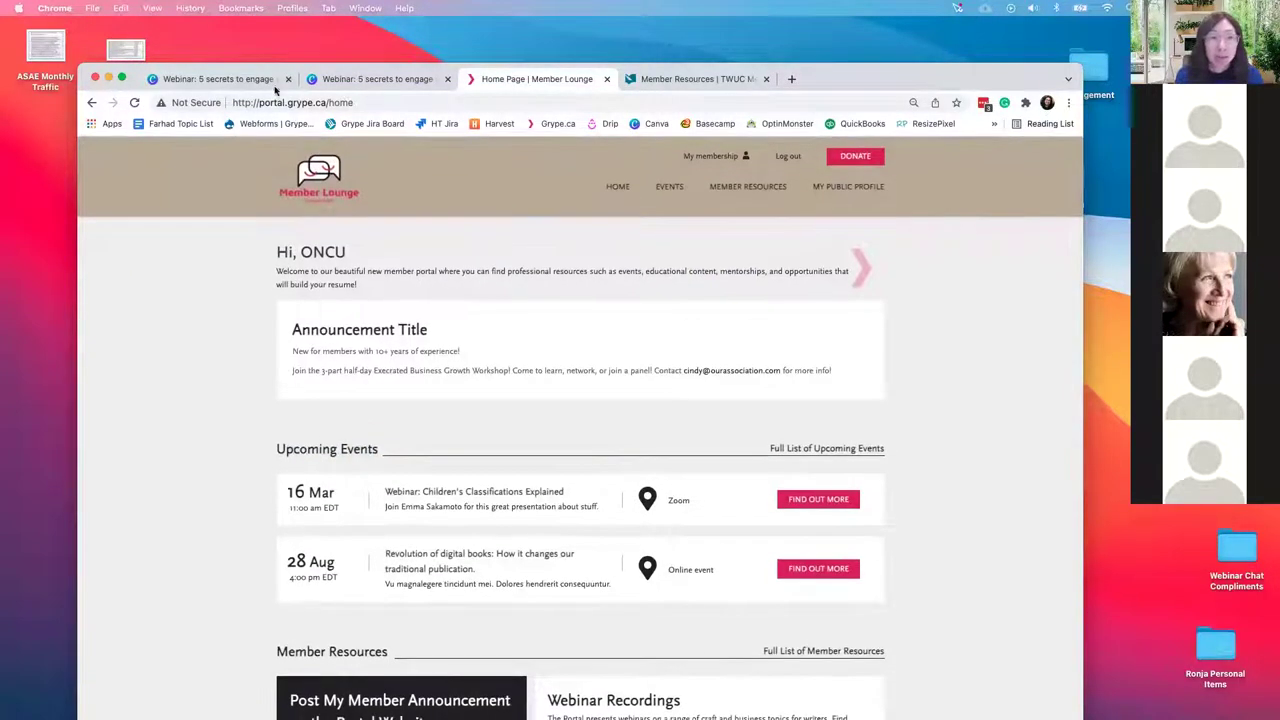
- Move the browser window higher on the desktop and look over the home page from the greeting to the footer
{"action": "left_click_drag", "start_coordinate": [126, 72], "coordinate": [143, 31]}
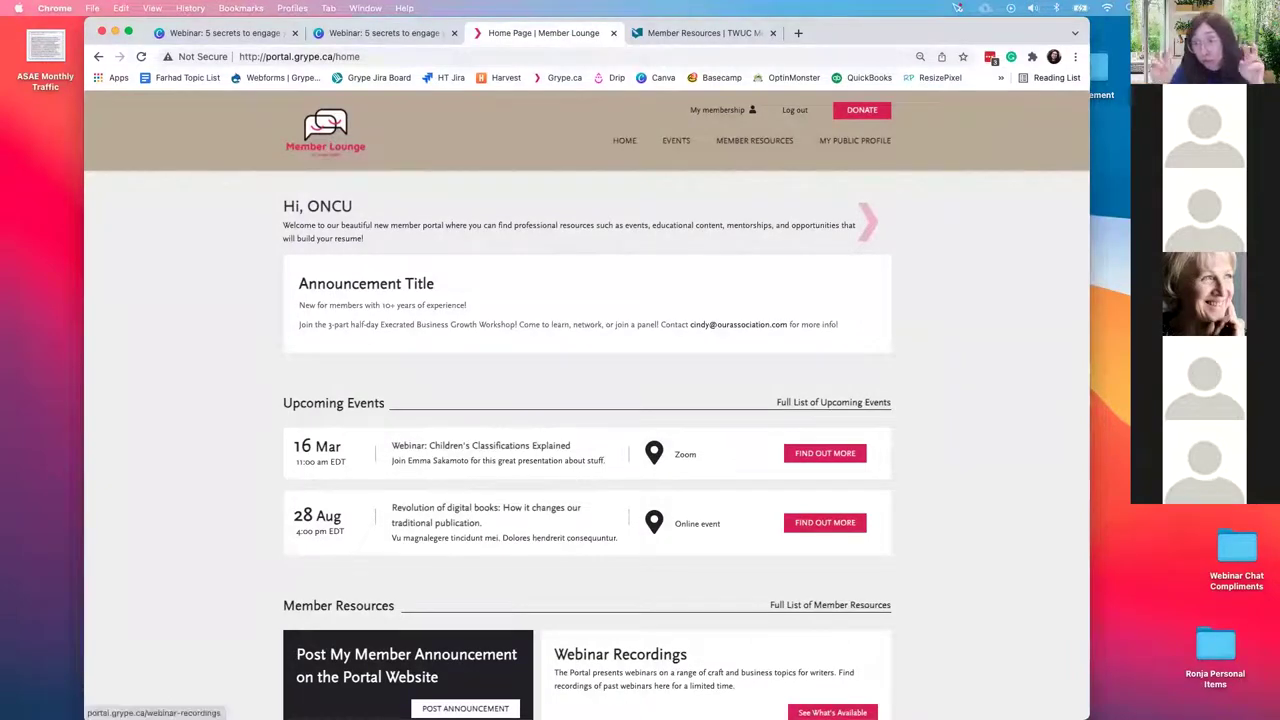
{"action": "scroll", "coordinate": [718, 656], "scroll_direction": "down", "scroll_amount": 5}
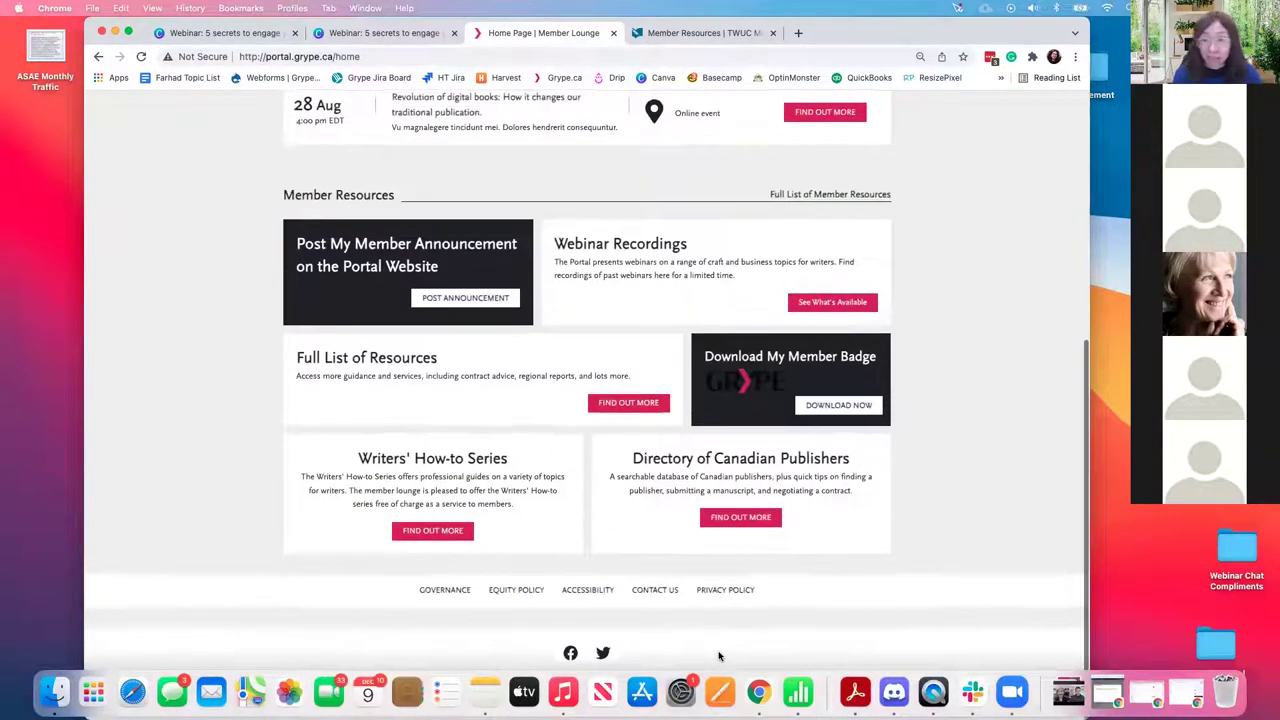
{"action": "scroll", "coordinate": [718, 656], "scroll_direction": "up", "scroll_amount": 5}
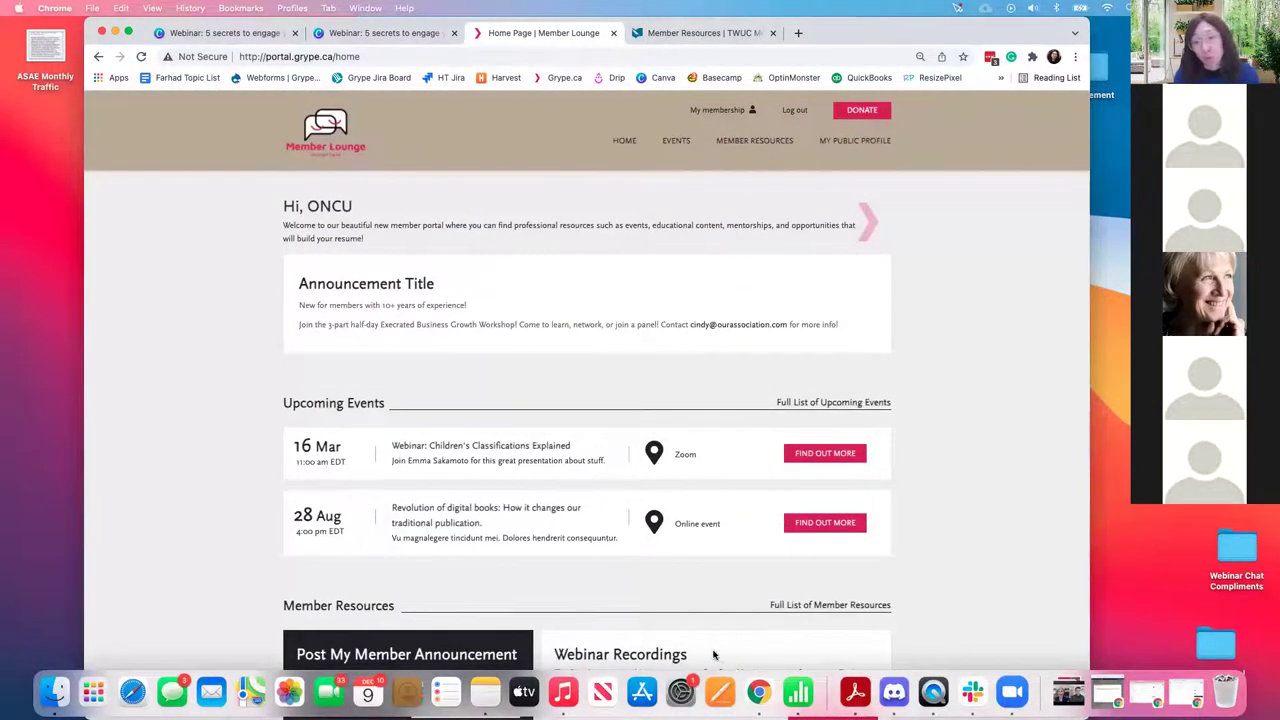
{"action": "scroll", "coordinate": [718, 656], "scroll_direction": "down", "scroll_amount": 5}
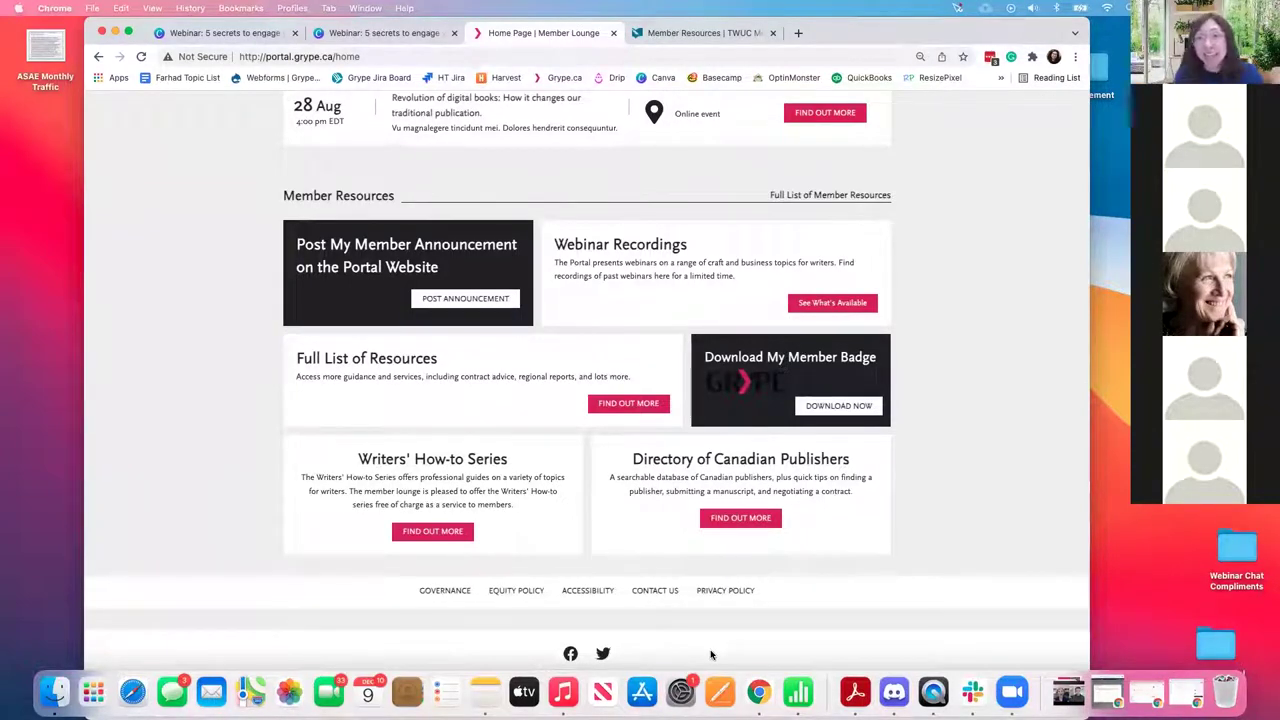
{"action": "scroll", "coordinate": [711, 655], "scroll_direction": "up", "scroll_amount": 5}
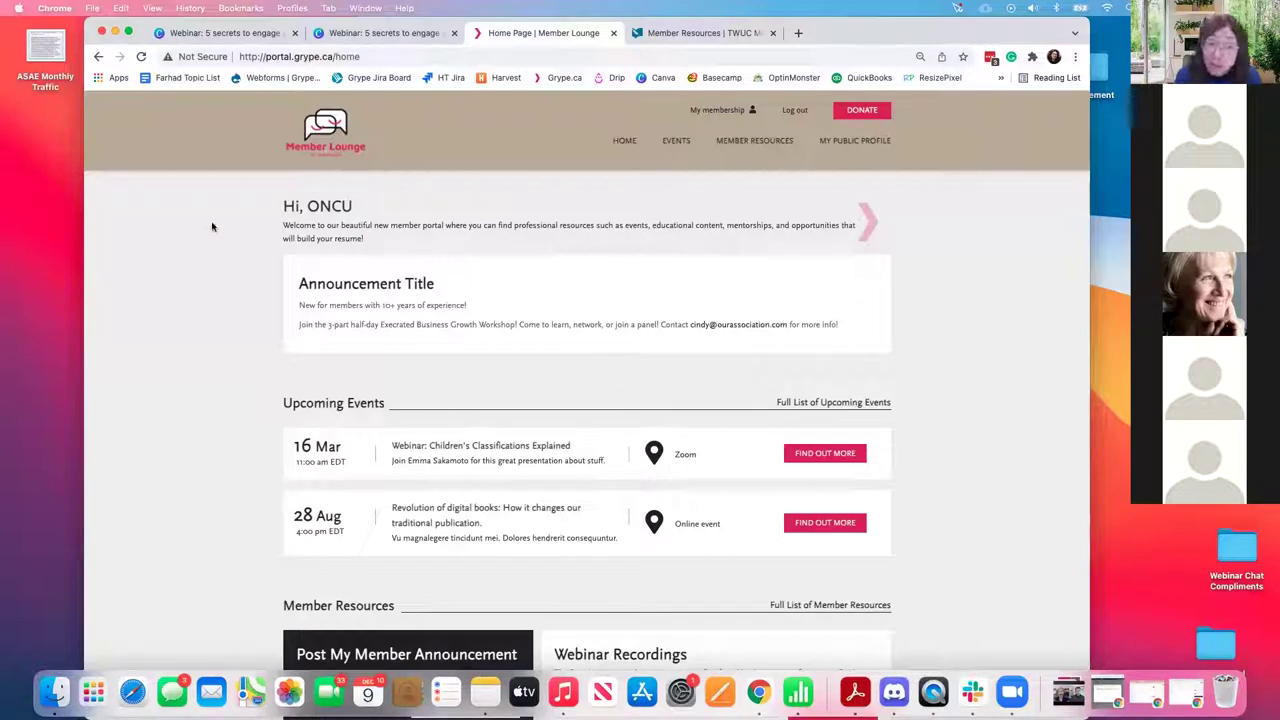
- Highlight the Announcement, Upcoming Events and Member Resources headings and review the member resource cards
{"action": "left_click_drag", "start_coordinate": [299, 283], "coordinate": [399, 285]}
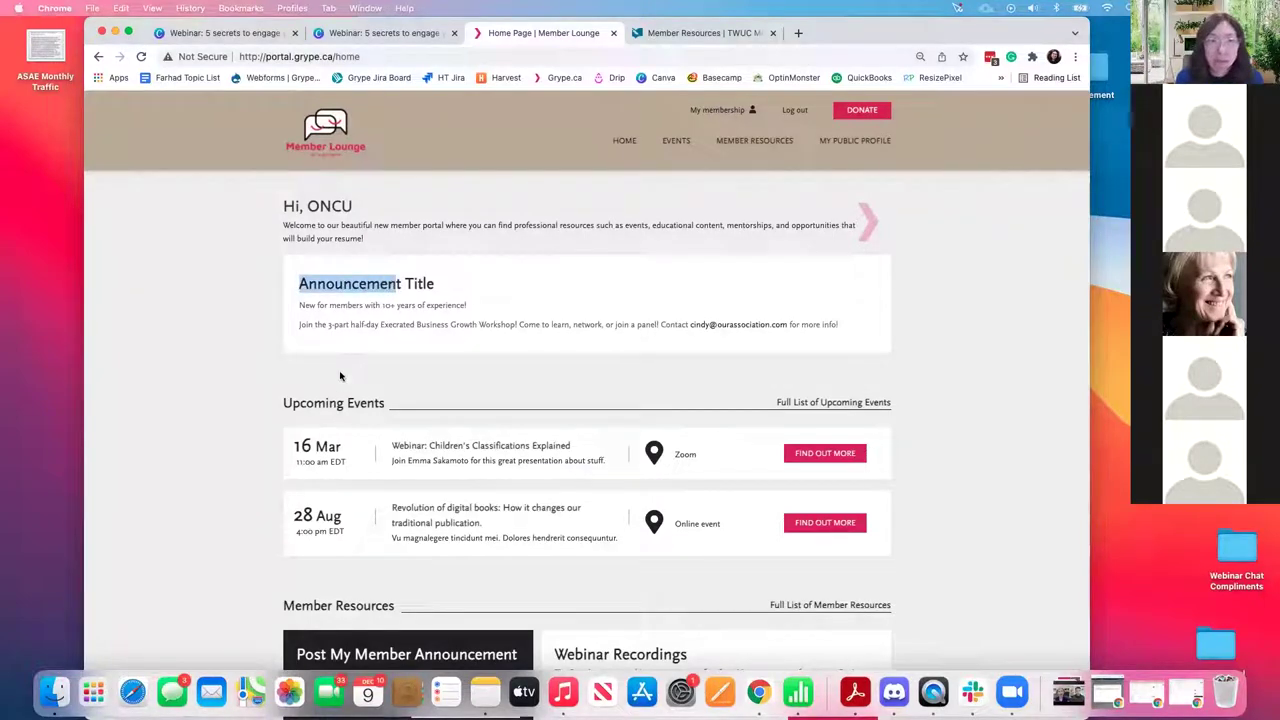
{"action": "left_click_drag", "start_coordinate": [306, 402], "coordinate": [380, 401]}
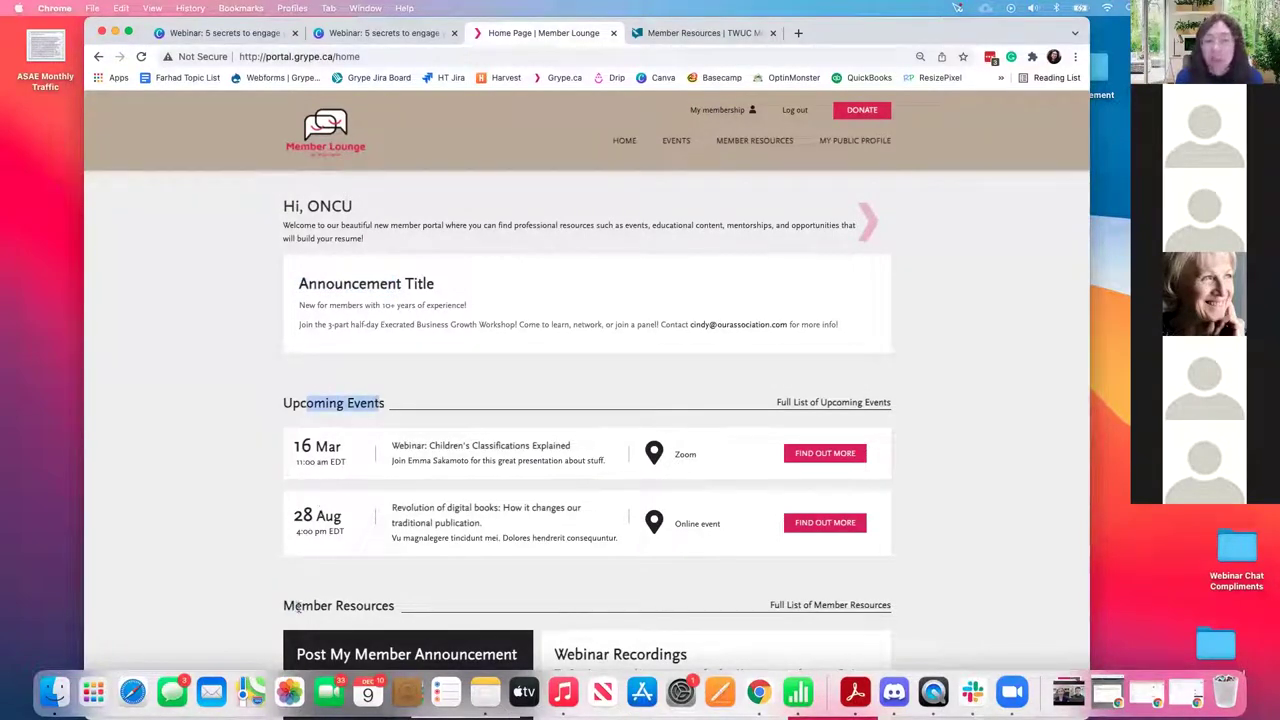
{"action": "left_click_drag", "start_coordinate": [297, 607], "coordinate": [378, 607]}
{"action": "scroll", "coordinate": [428, 608], "scroll_direction": "down", "scroll_amount": 3}
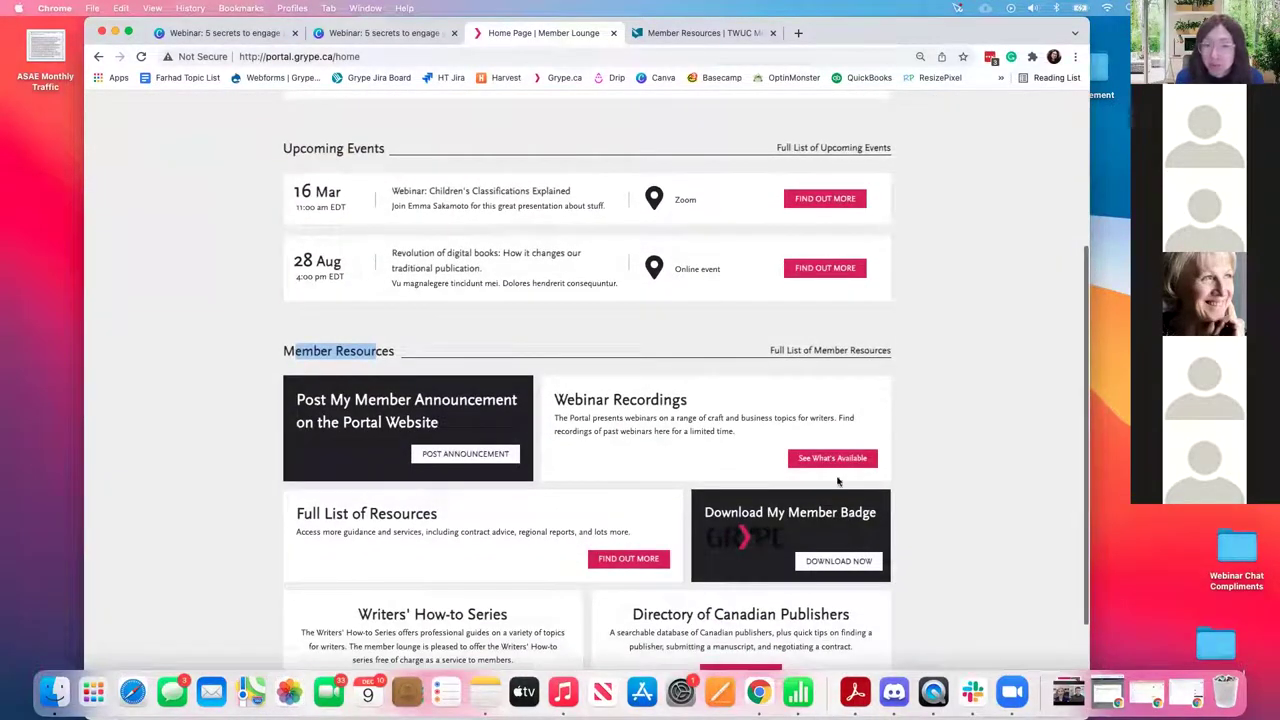
{"action": "scroll", "coordinate": [461, 507], "scroll_direction": "up", "scroll_amount": 2}
{"action": "scroll", "coordinate": [463, 268], "scroll_direction": "down", "scroll_amount": 4}
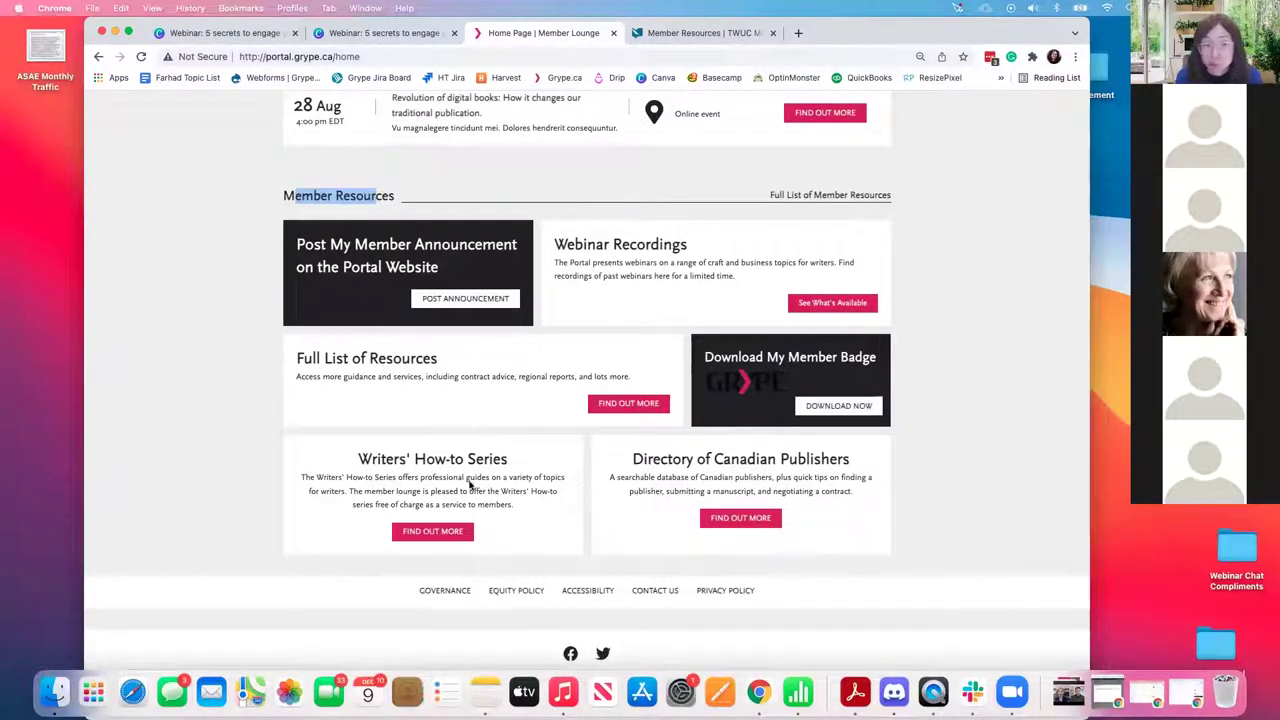
- Open the Writers' How-to Series page from the member resources and look over its listed books
{"action": "left_click", "coordinate": [426, 492]}
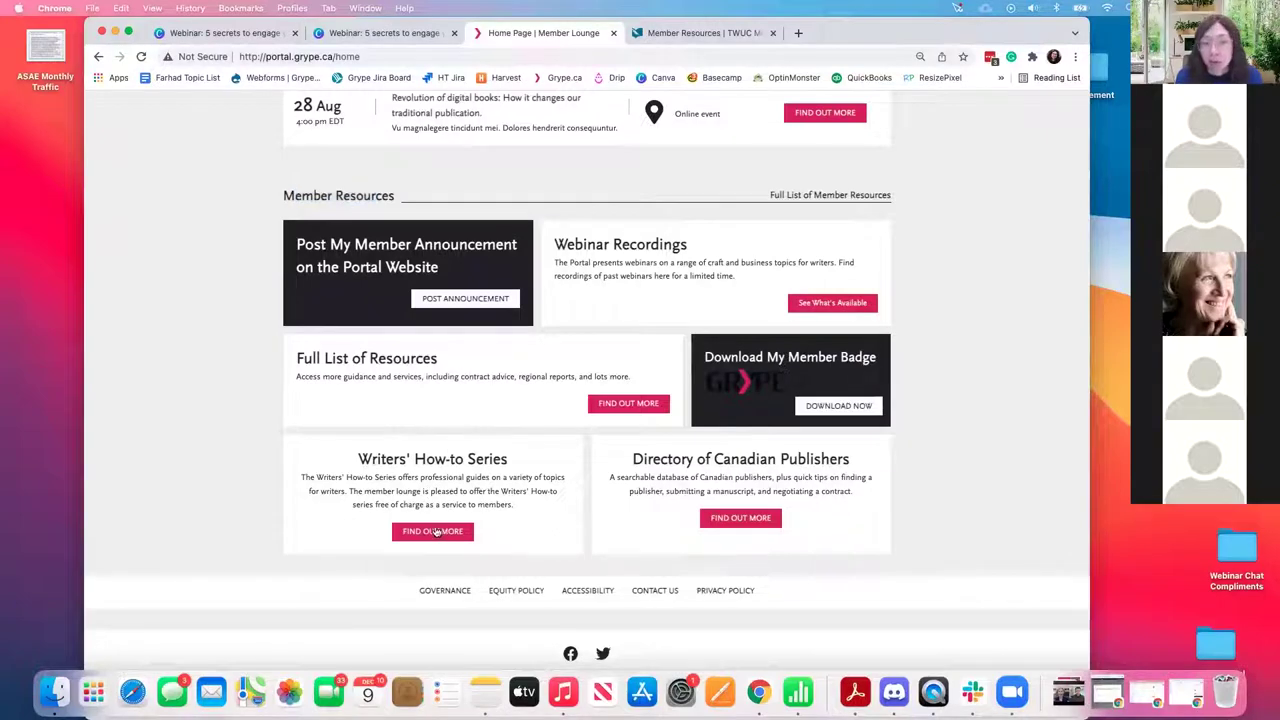
{"action": "left_click", "coordinate": [438, 533]}
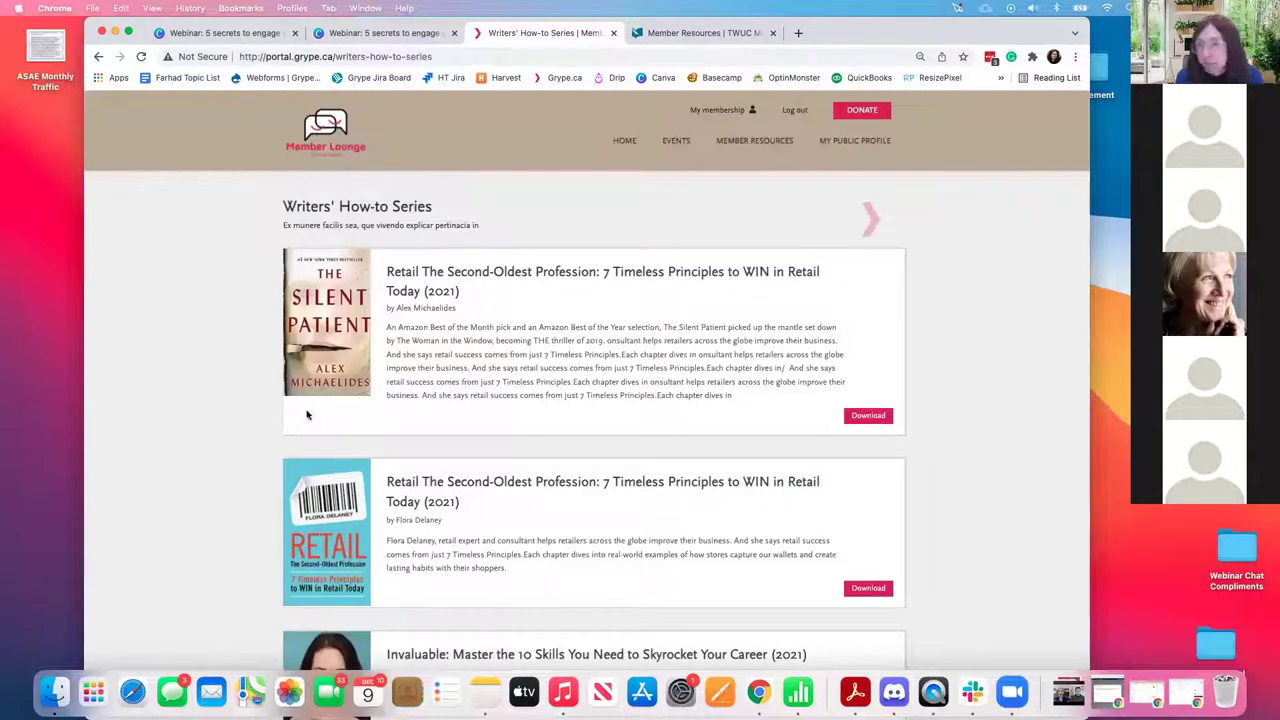
{"action": "scroll", "coordinate": [468, 496], "scroll_direction": "down", "scroll_amount": 1}
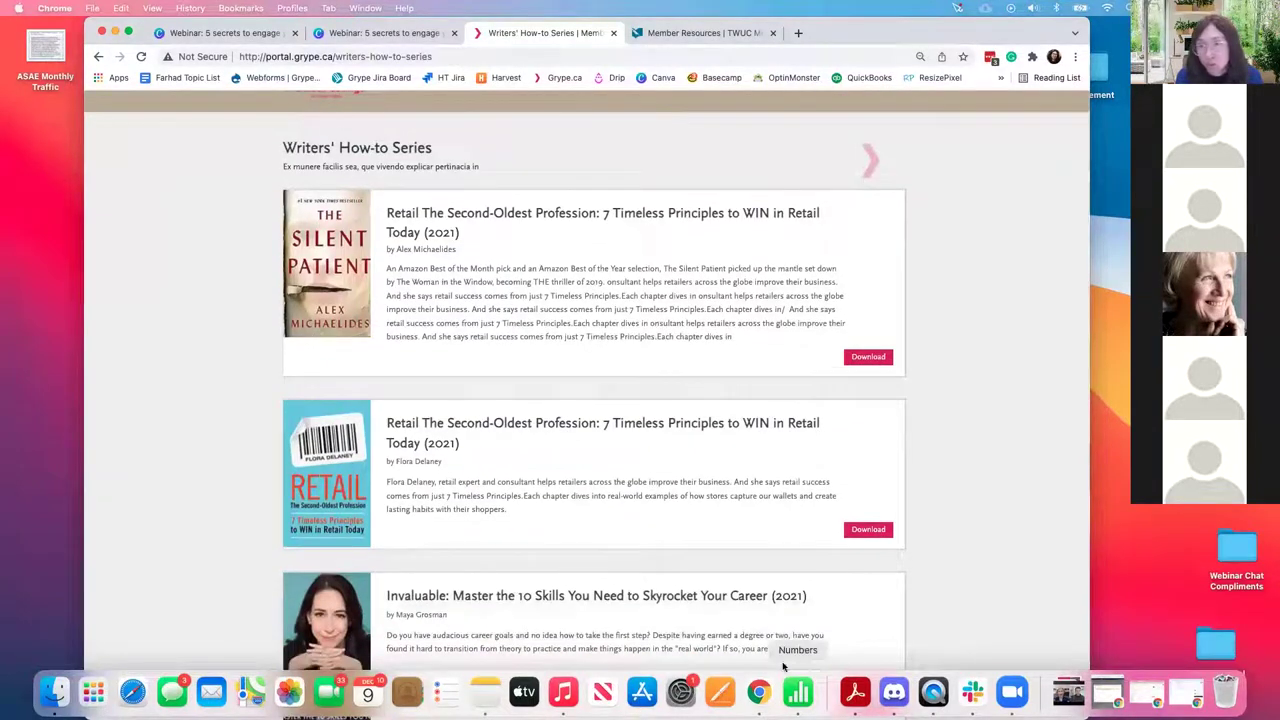
{"action": "scroll", "coordinate": [774, 455], "scroll_direction": "up", "scroll_amount": 1}
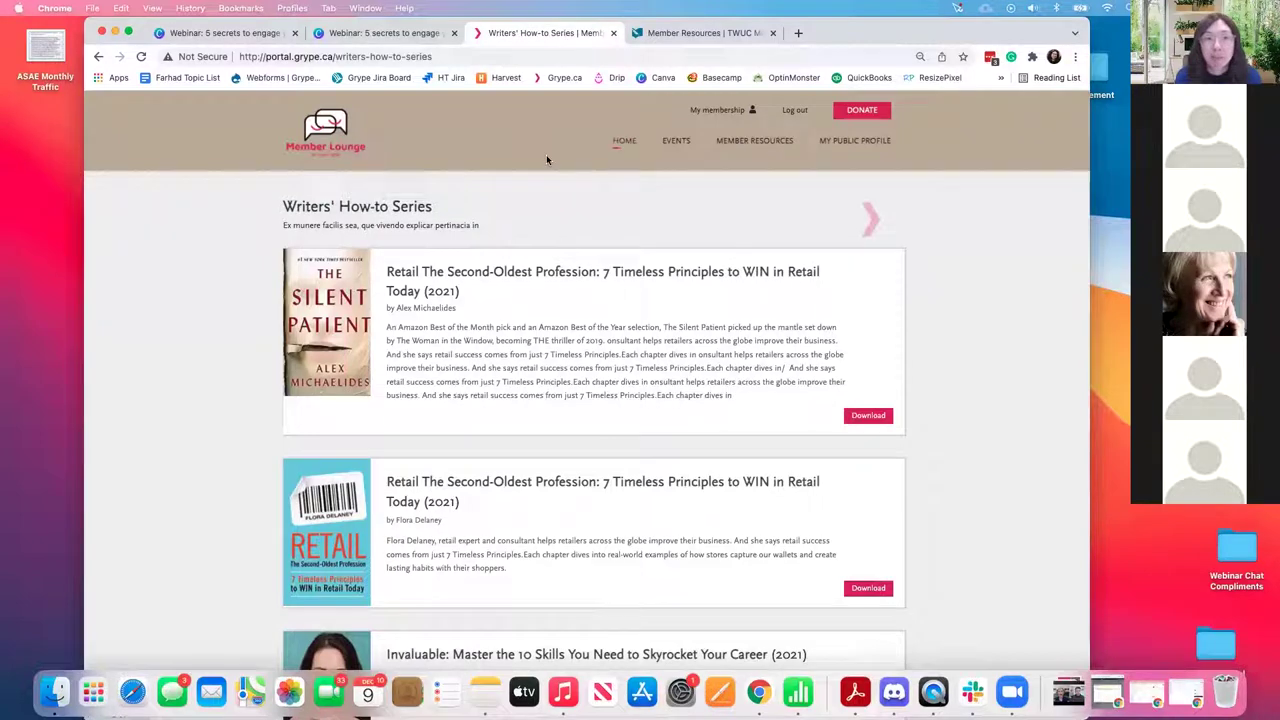
- Go to the Member Resources page and open its Webinar Recordings
{"action": "left_click", "coordinate": [743, 143]}
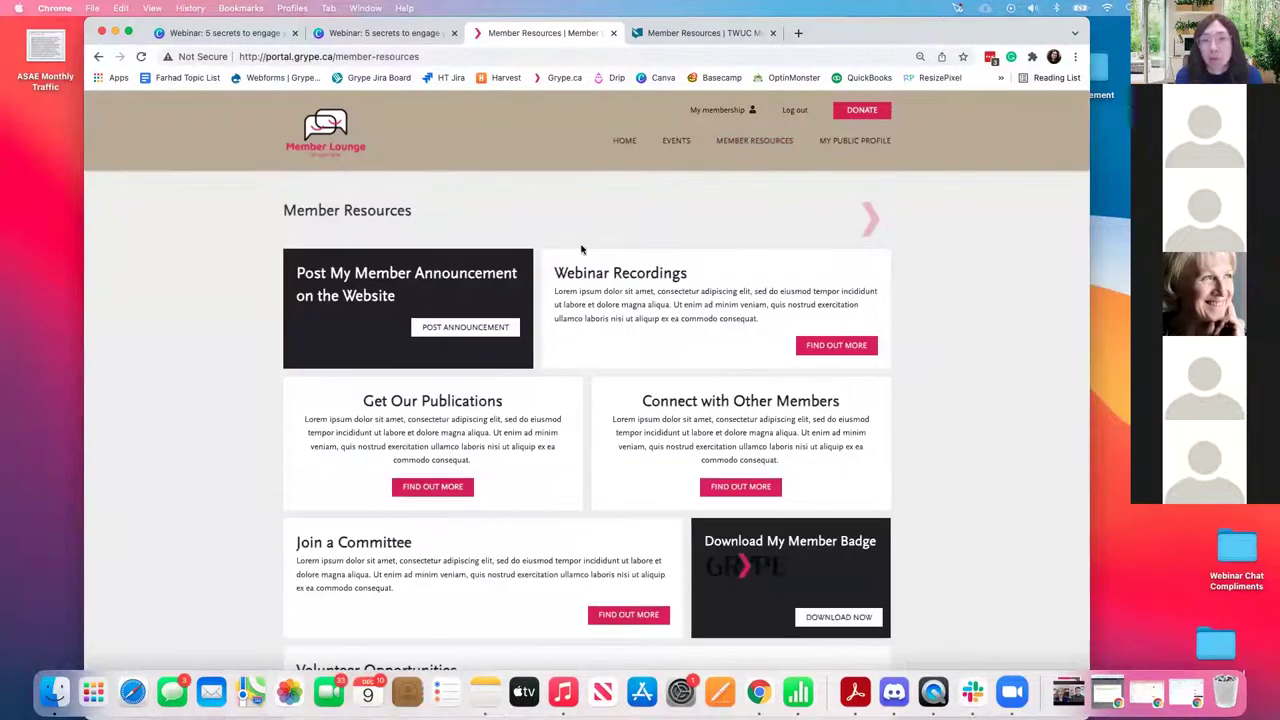
{"action": "left_click", "coordinate": [815, 348]}
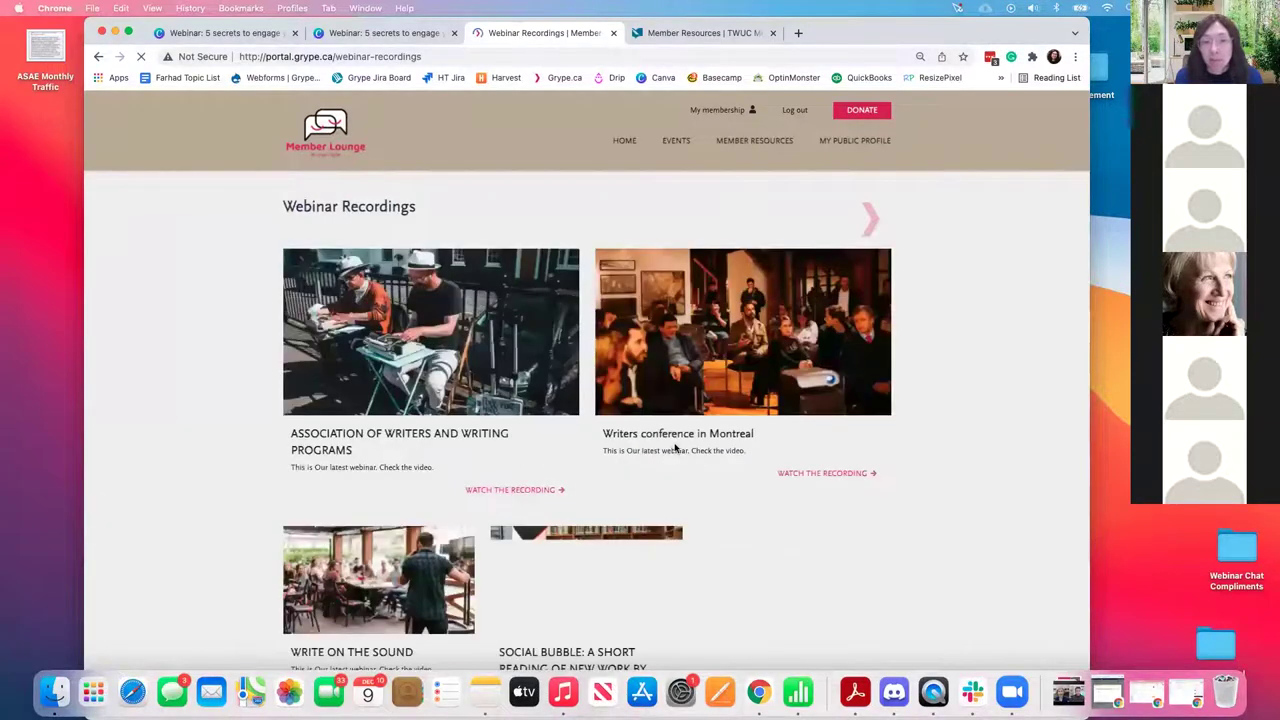
- Look over the recordings on the Webinar Recordings page and return to the portal's home page
{"action": "scroll", "coordinate": [560, 577], "scroll_direction": "down", "scroll_amount": 5}
{"action": "scroll", "coordinate": [578, 580], "scroll_direction": "up", "scroll_amount": 5}
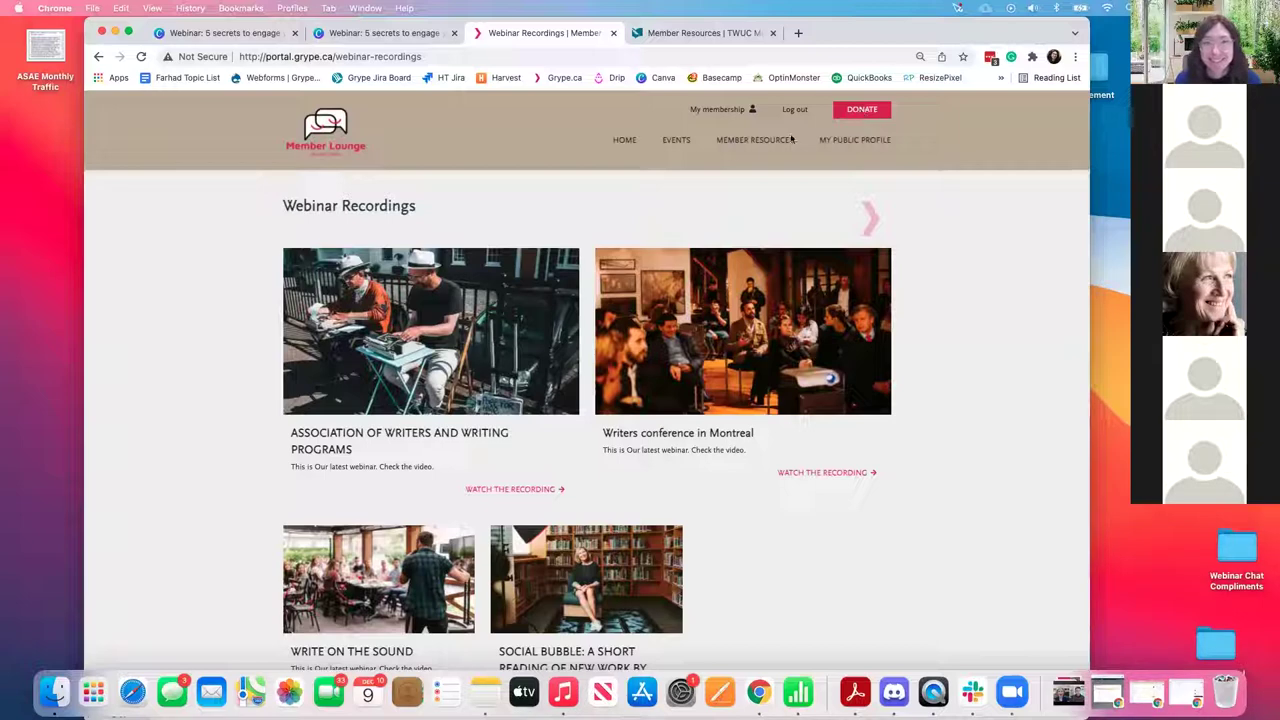
{"action": "left_click", "coordinate": [620, 146]}
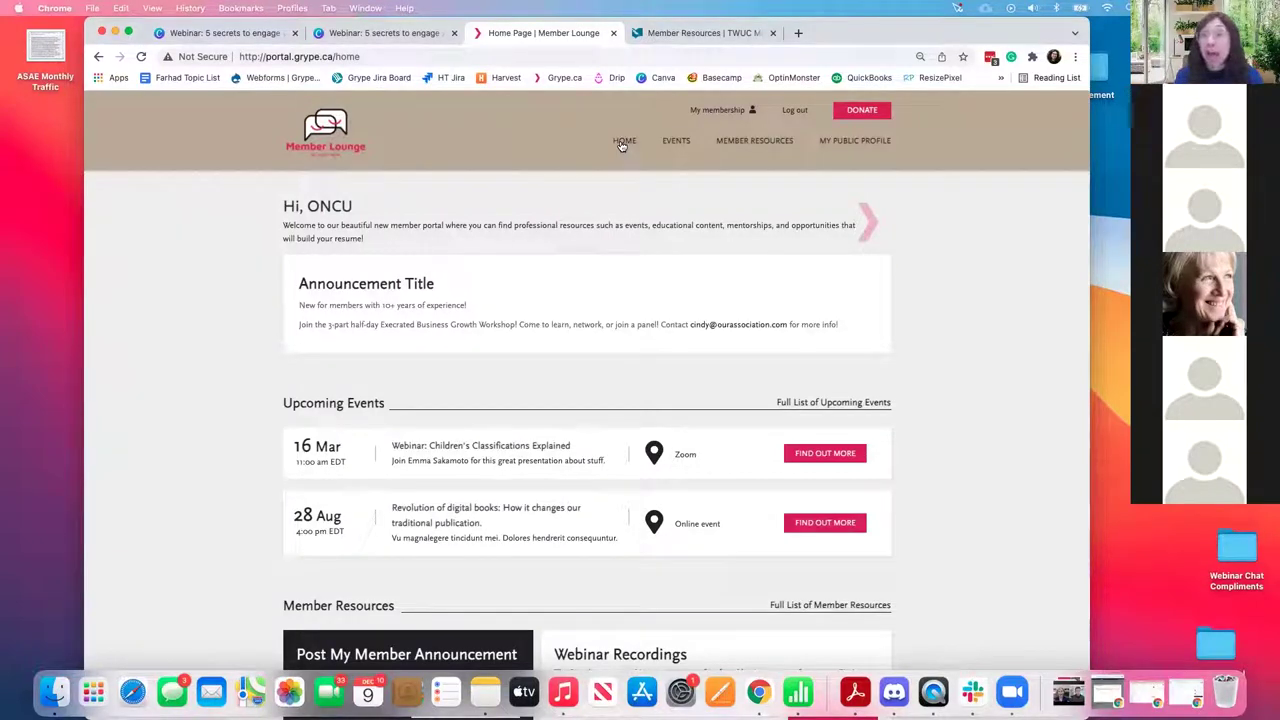
{"action": "left_click_drag", "start_coordinate": [868, 25], "coordinate": [865, 27]}
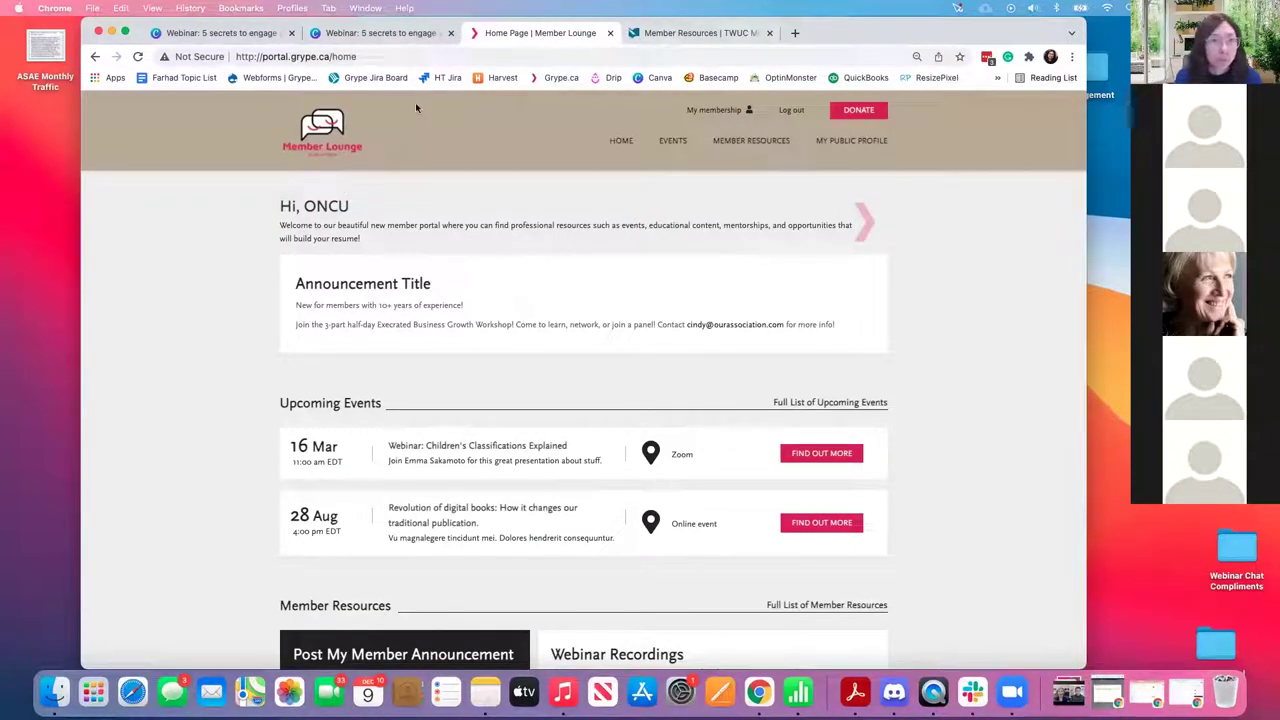
- Log out of the member account and log back in to the portal with the administrator's username and account password
{"action": "left_click", "coordinate": [791, 111]}
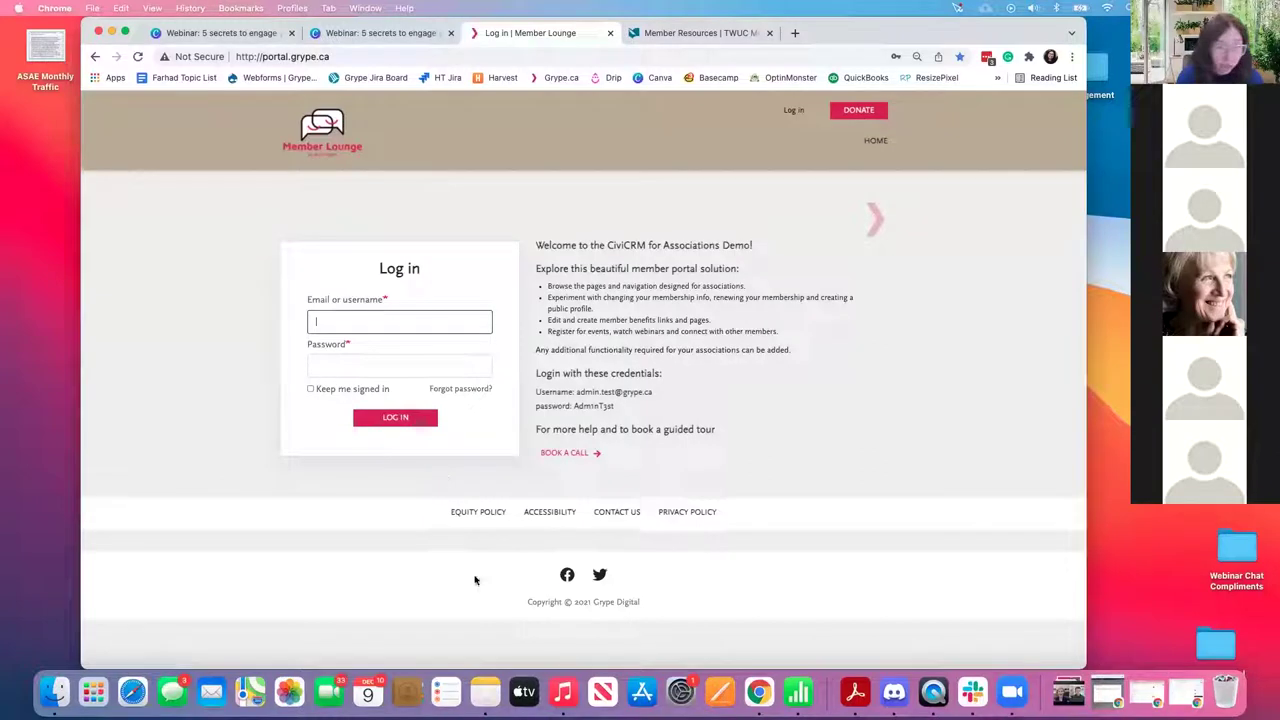
{"action": "left_click", "coordinate": [483, 692]}
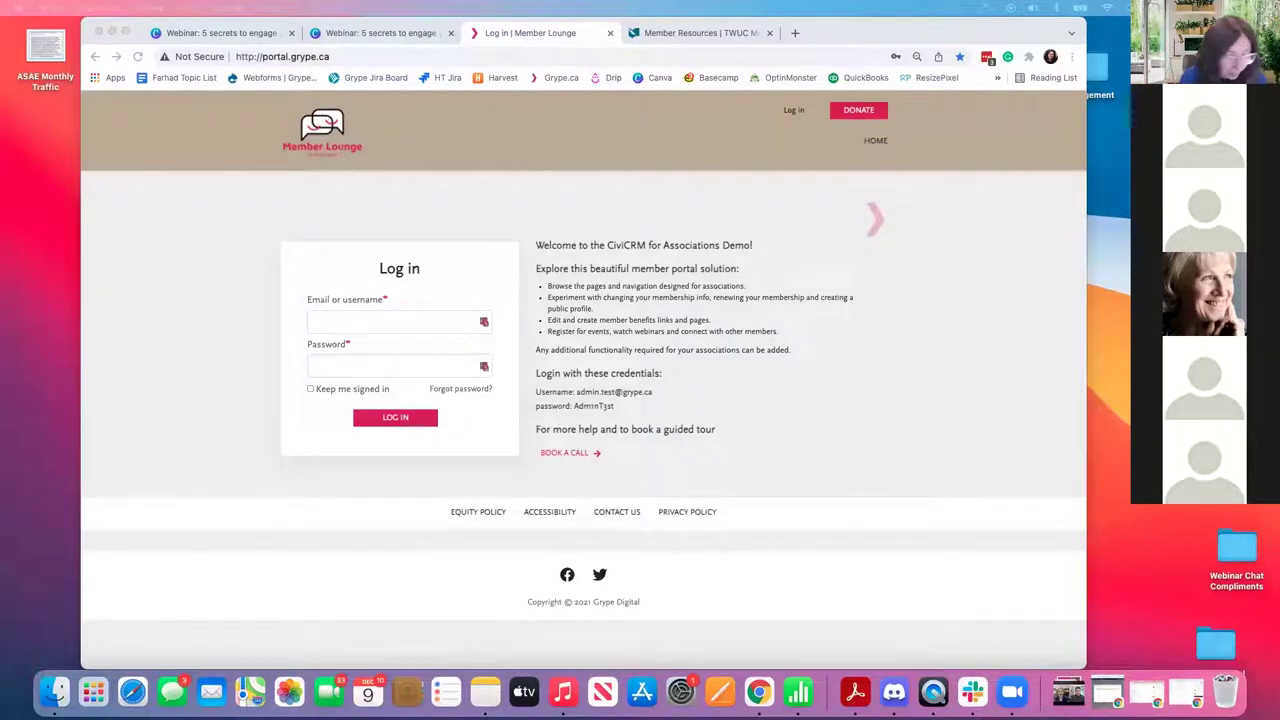
{"action": "left_click", "coordinate": [326, 320]}
{"action": "key", "text": "super+v"}
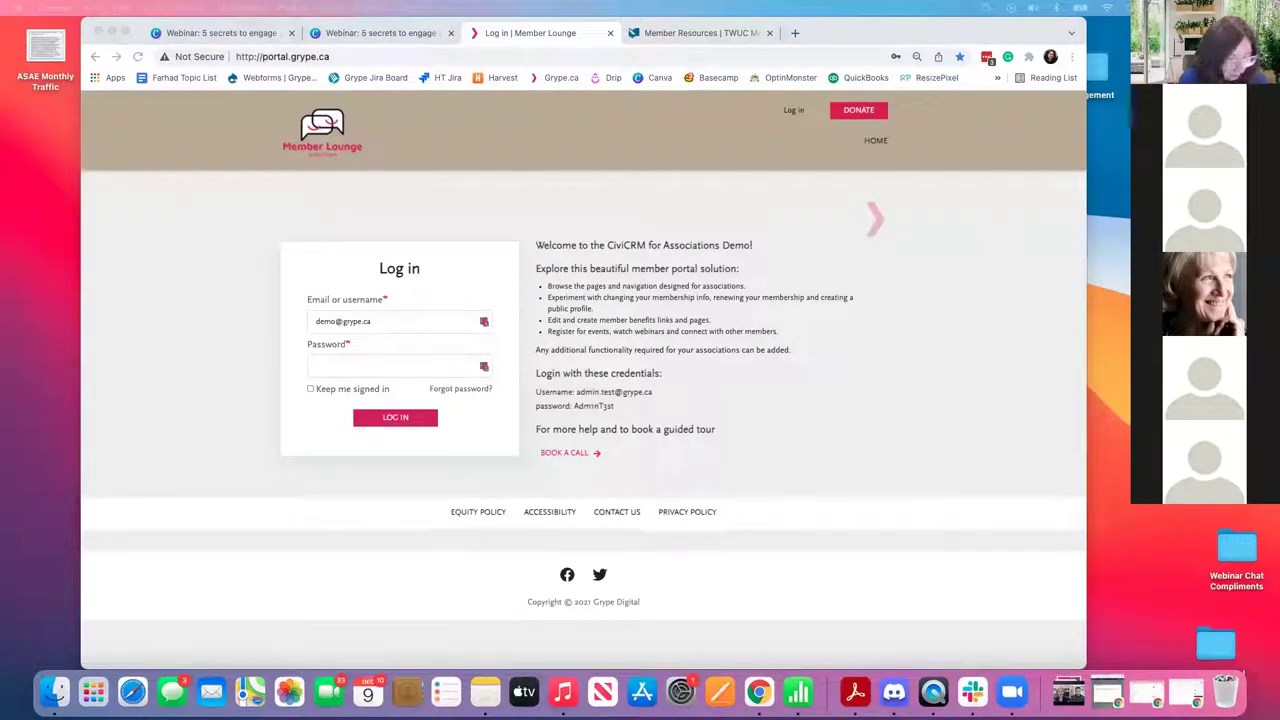
{"action": "left_click", "coordinate": [346, 367]}
{"action": "left_click", "coordinate": [390, 428]}
{"action": "left_click", "coordinate": [395, 417]}
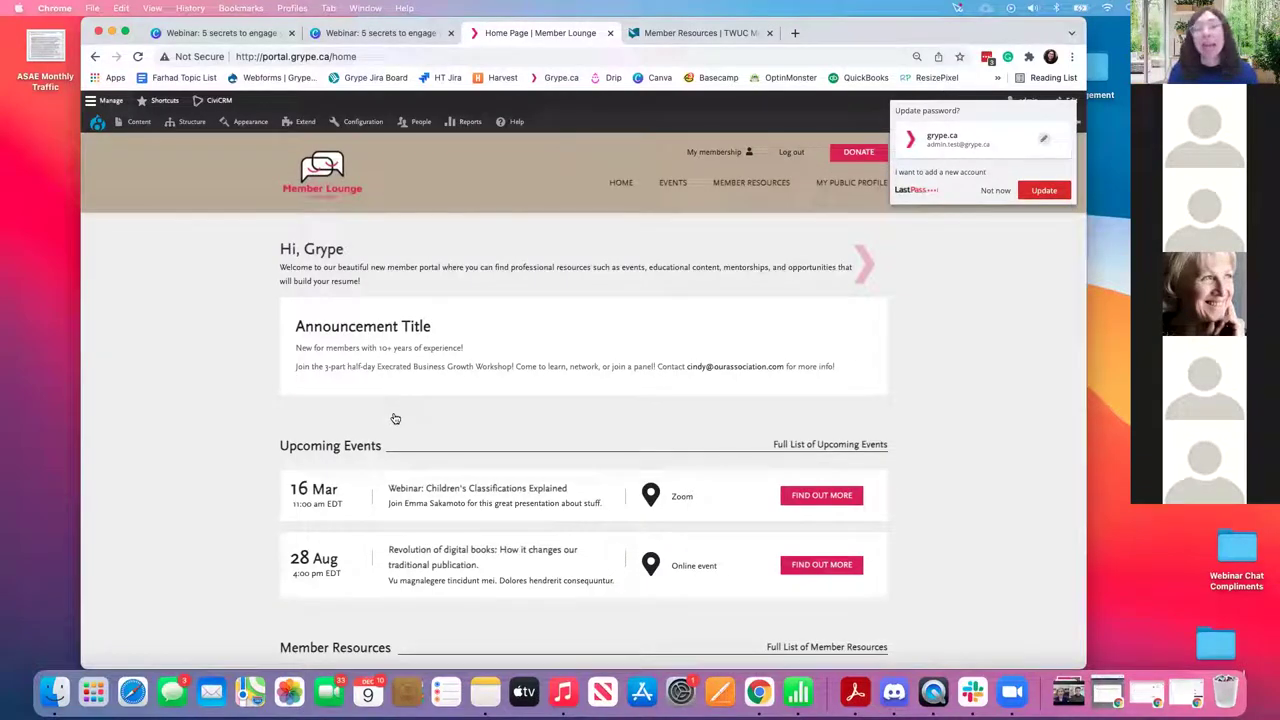
- Review the Content and Structure administration options of the portal and decline the LastPass offer to update the saved password
{"action": "mouse_move", "coordinate": [139, 125]}
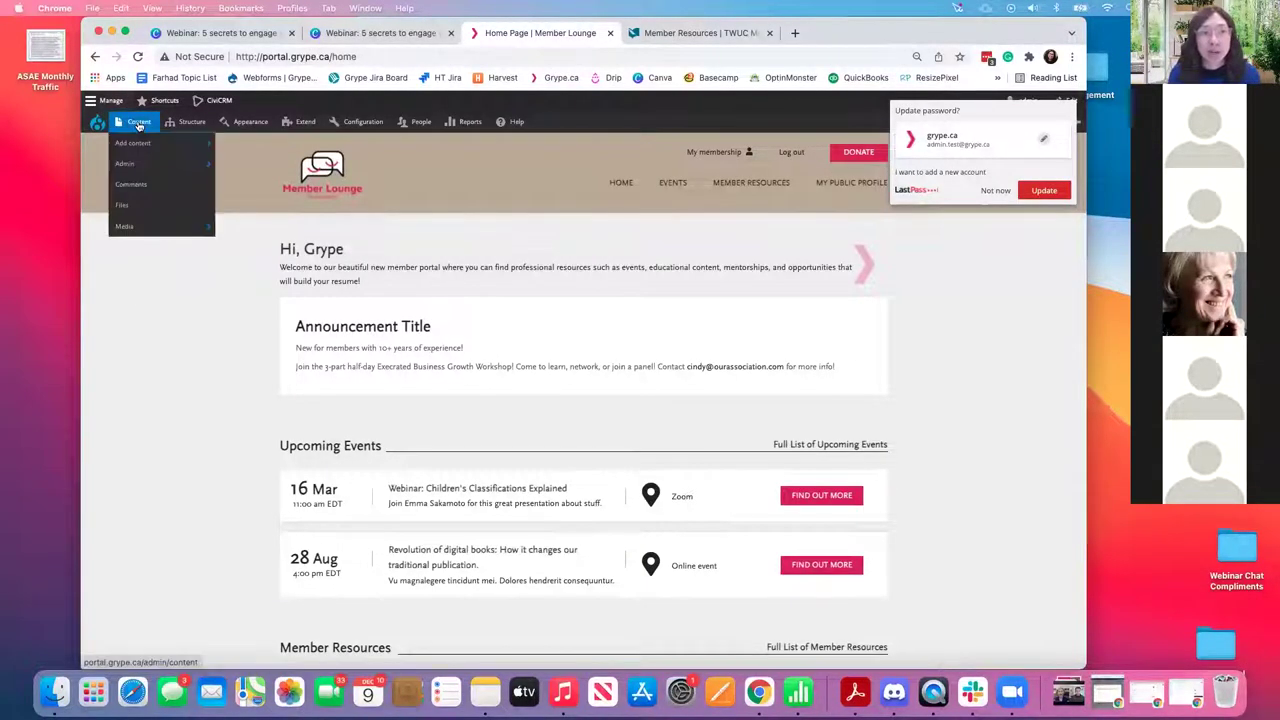
{"action": "scroll", "coordinate": [139, 130], "scroll_direction": "down", "scroll_amount": 1}
{"action": "mouse_move", "coordinate": [138, 165]}
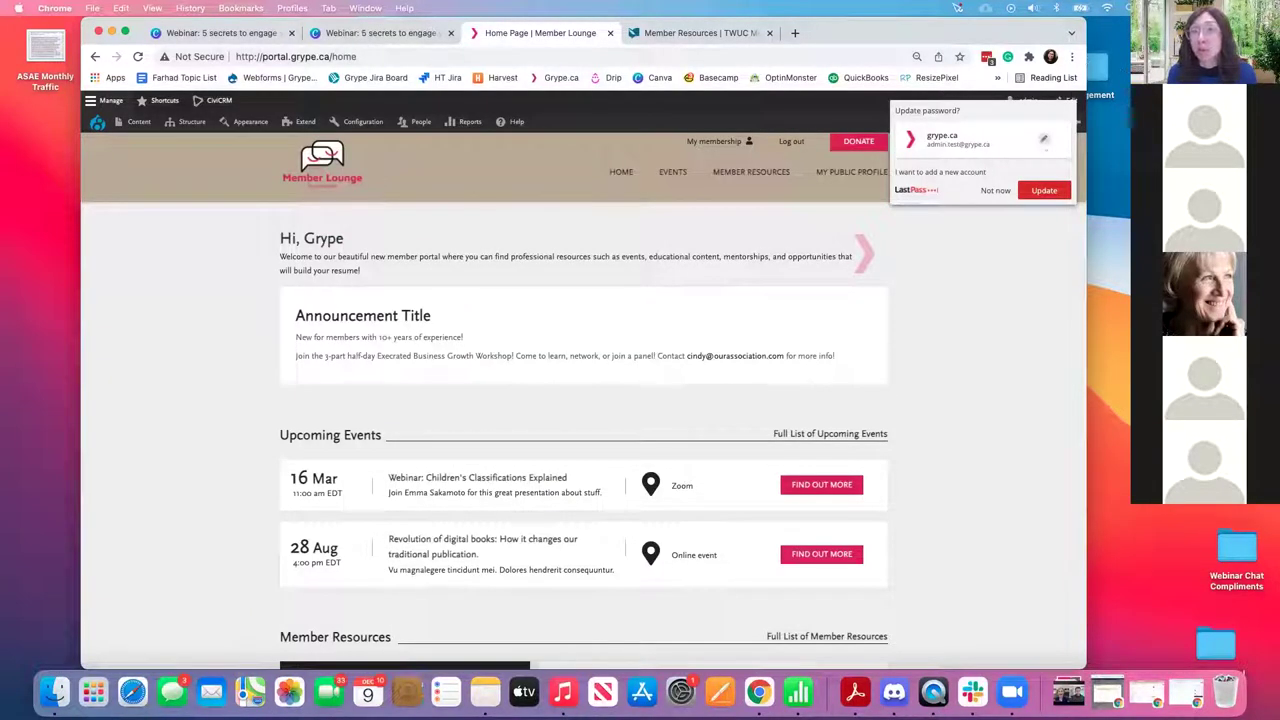
{"action": "triple_click", "coordinate": [985, 108]}
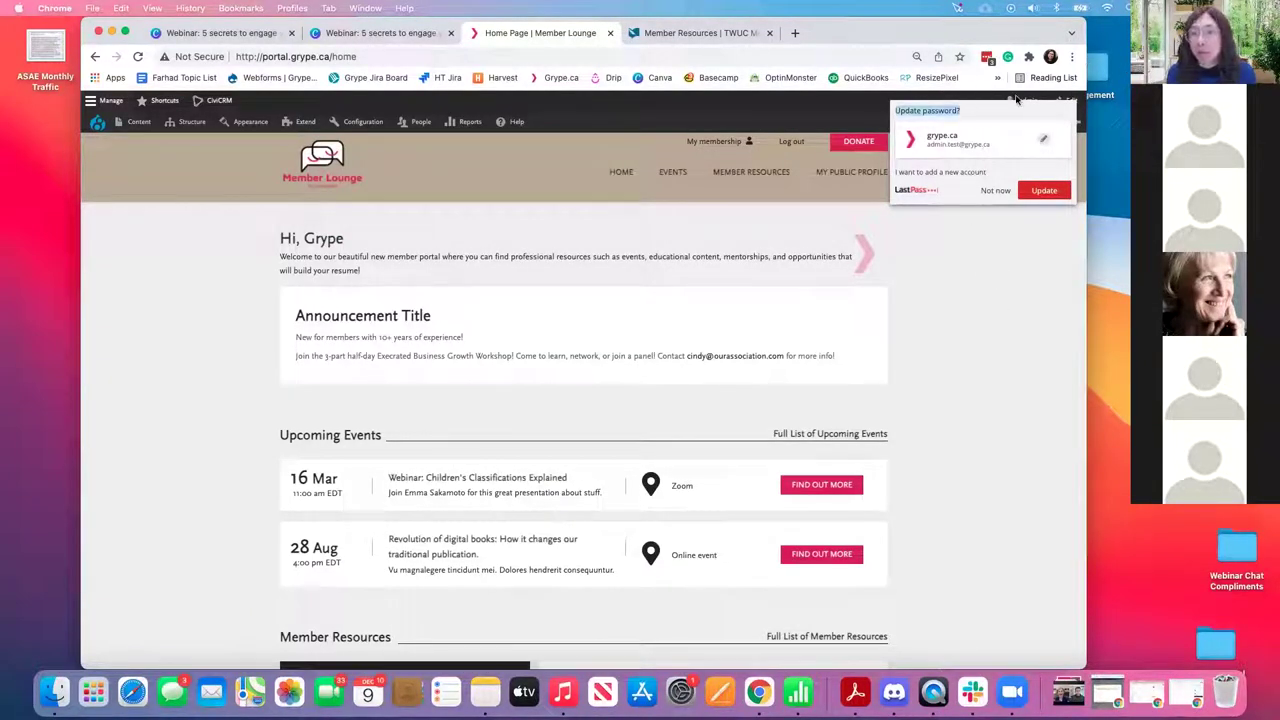
{"action": "left_click", "coordinate": [995, 190]}
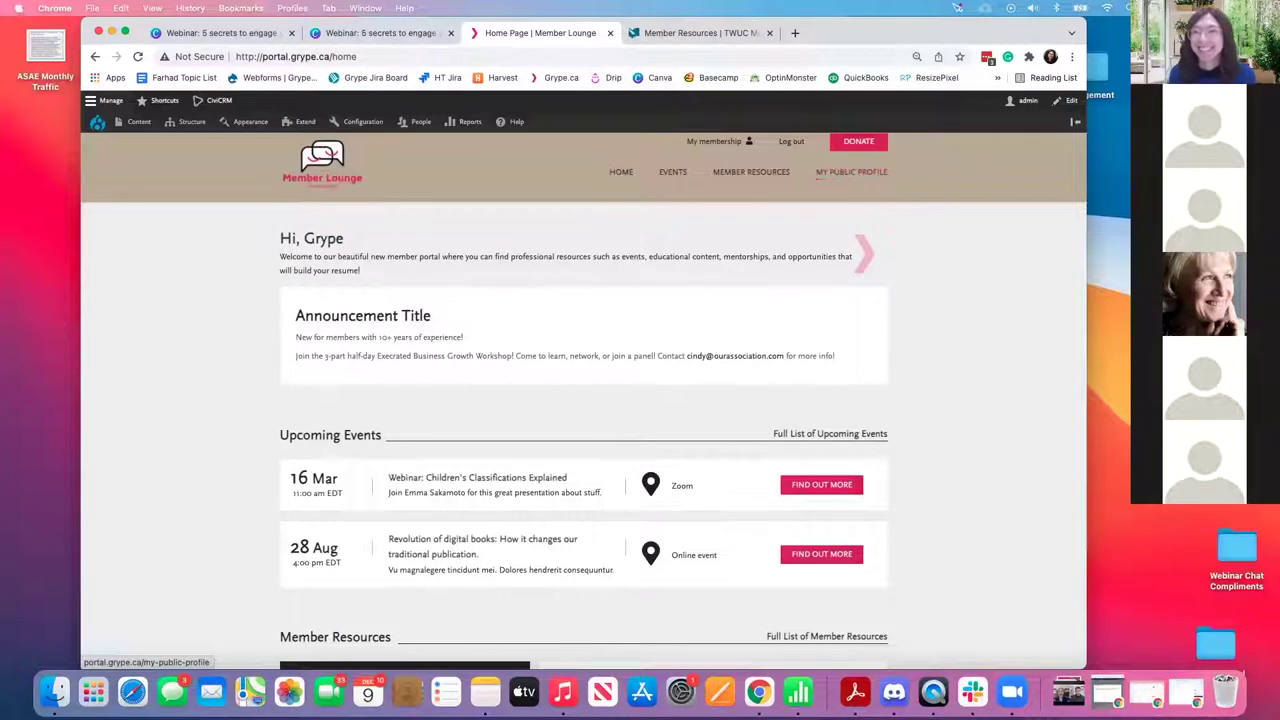
{"action": "scroll", "coordinate": [699, 188], "scroll_direction": "up", "scroll_amount": 1}
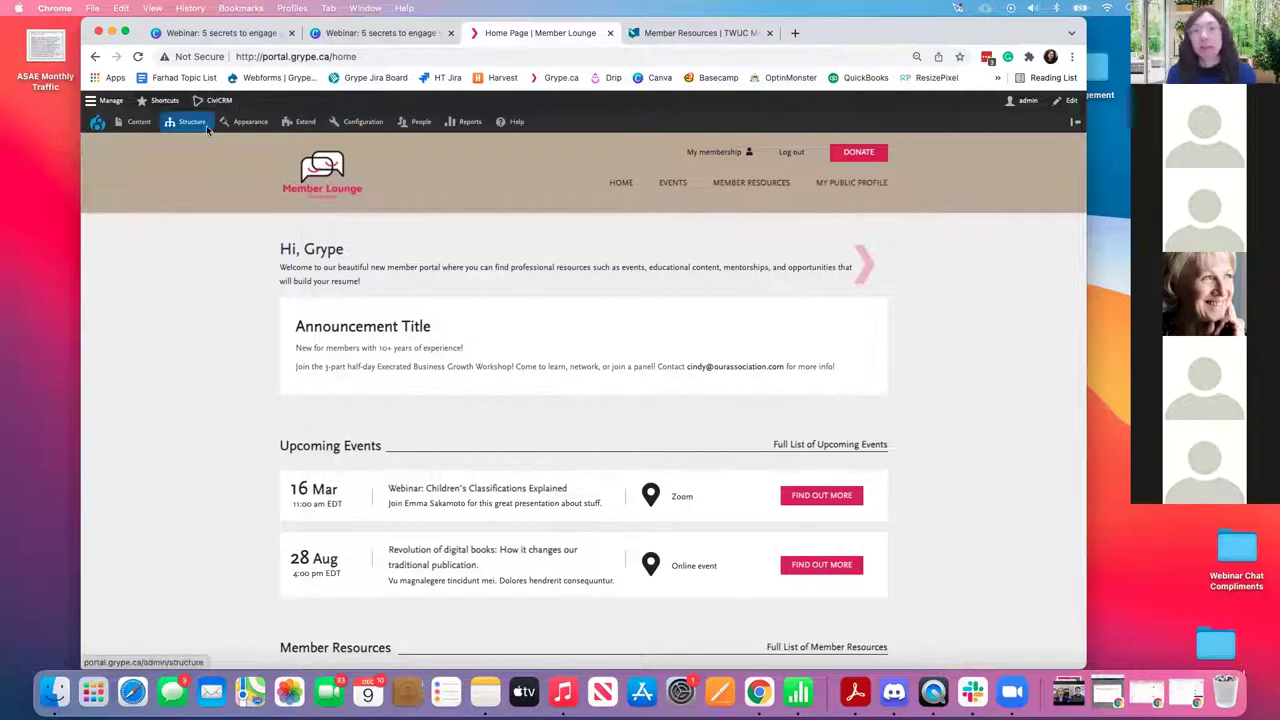
{"action": "mouse_move", "coordinate": [208, 129]}
{"action": "mouse_move", "coordinate": [195, 157]}
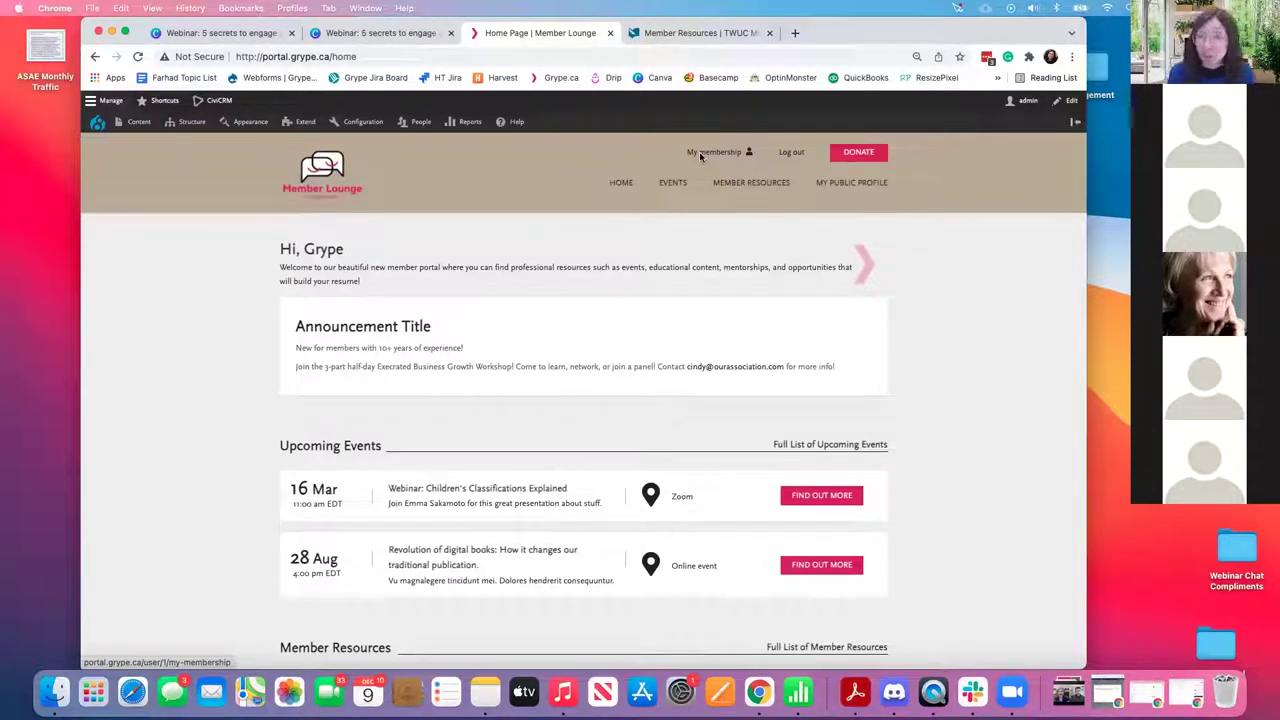
- Go to the CiviCRM home dashboard and review the options offered for Contacts, Reports and Mailings
{"action": "left_click", "coordinate": [205, 100]}
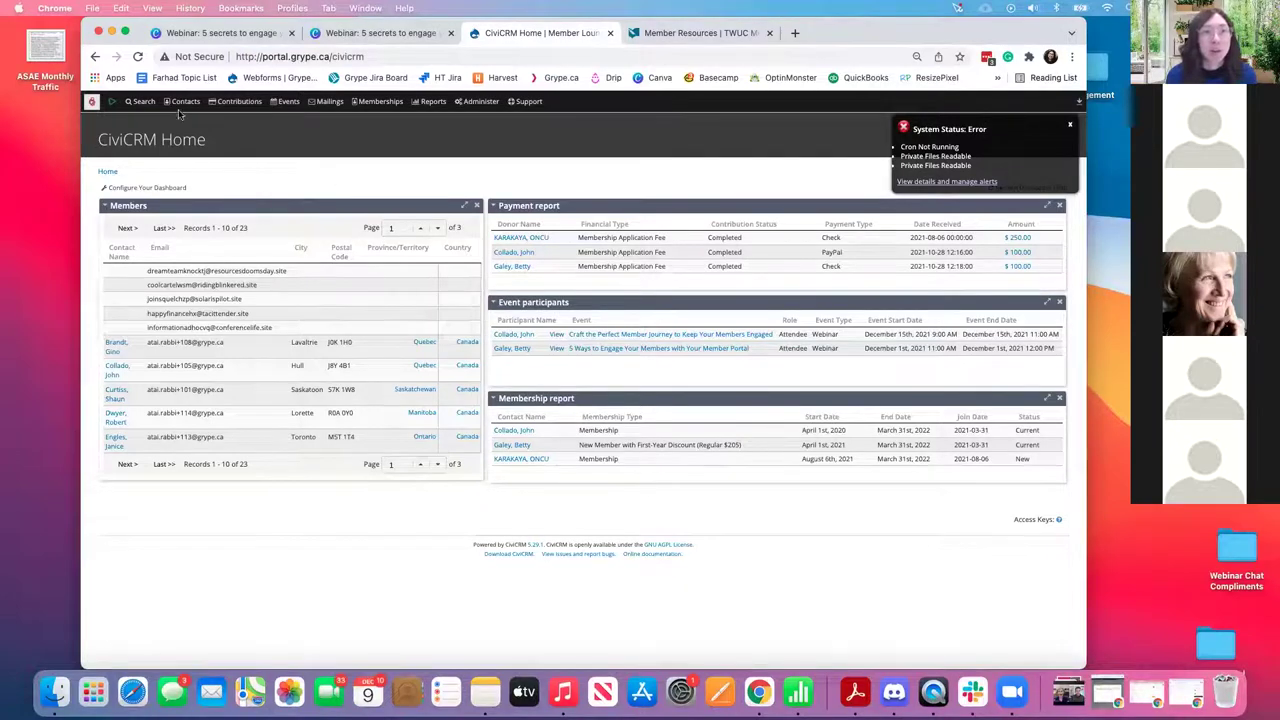
{"action": "mouse_move", "coordinate": [186, 104]}
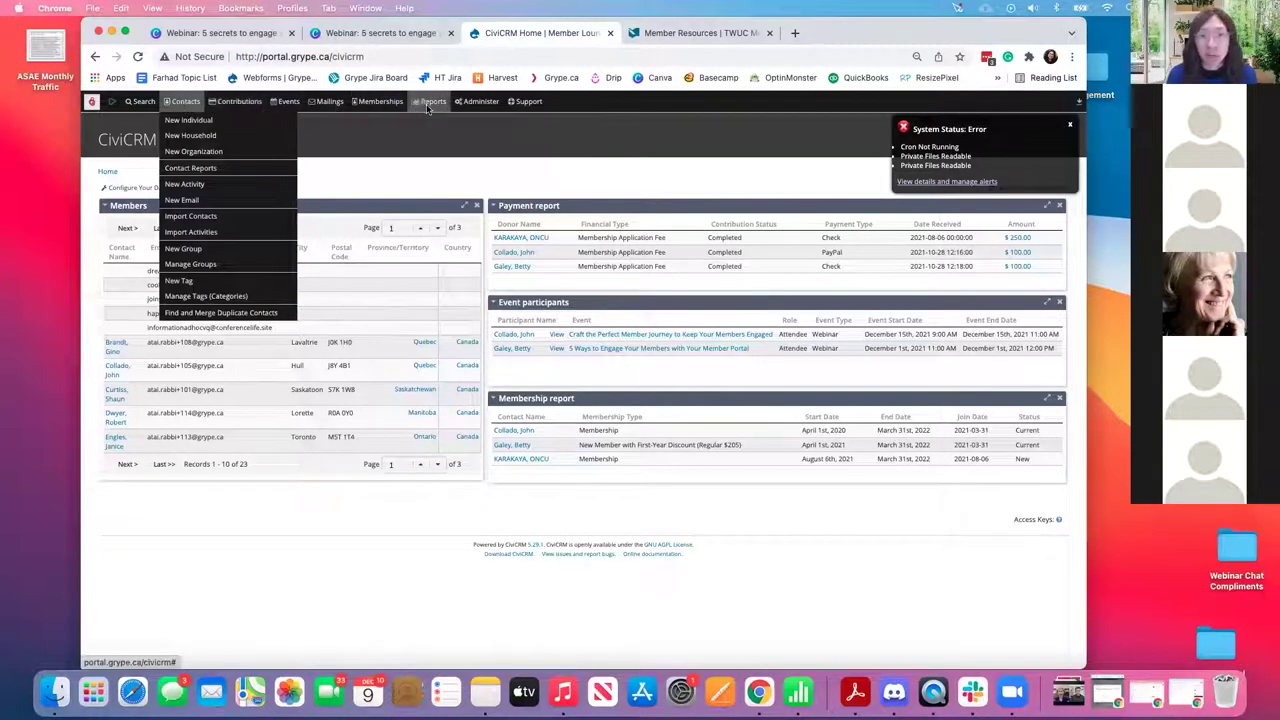
{"action": "mouse_move", "coordinate": [428, 106]}
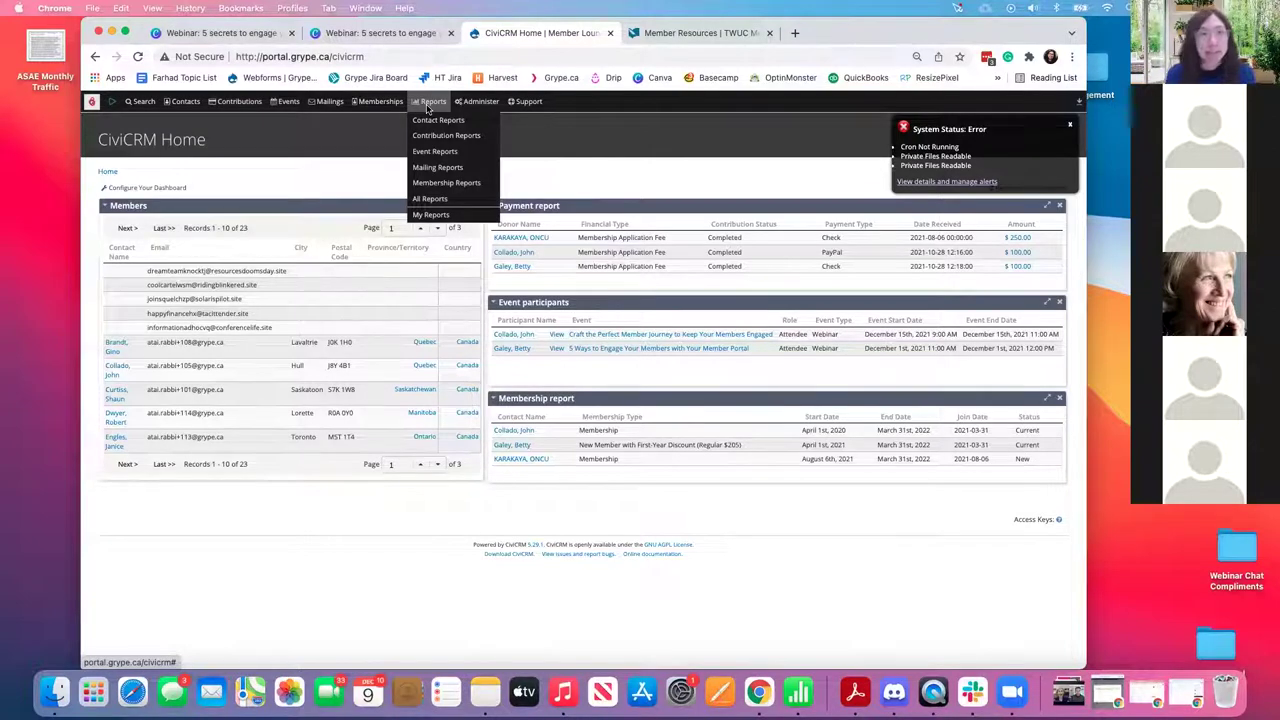
{"action": "mouse_move", "coordinate": [318, 108]}
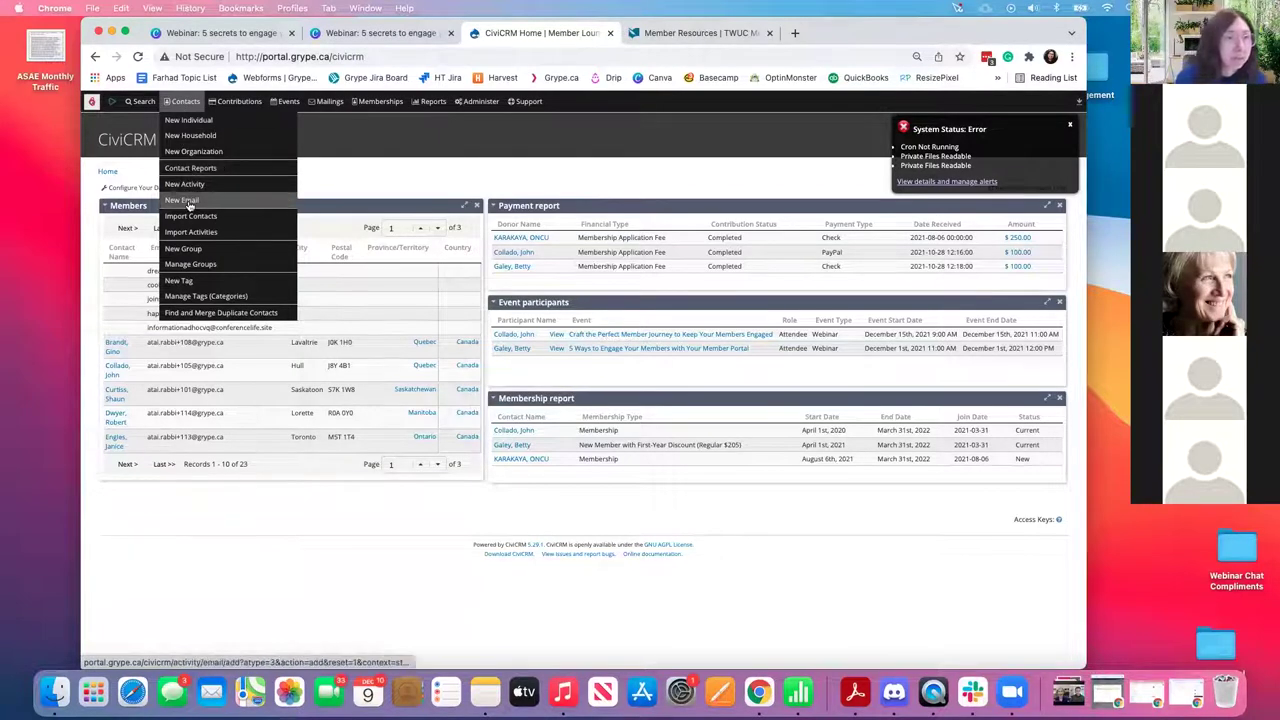
- Open the contact record of the first named member in the Members list and move the browser window lower on the desktop
{"action": "left_click", "coordinate": [117, 347]}
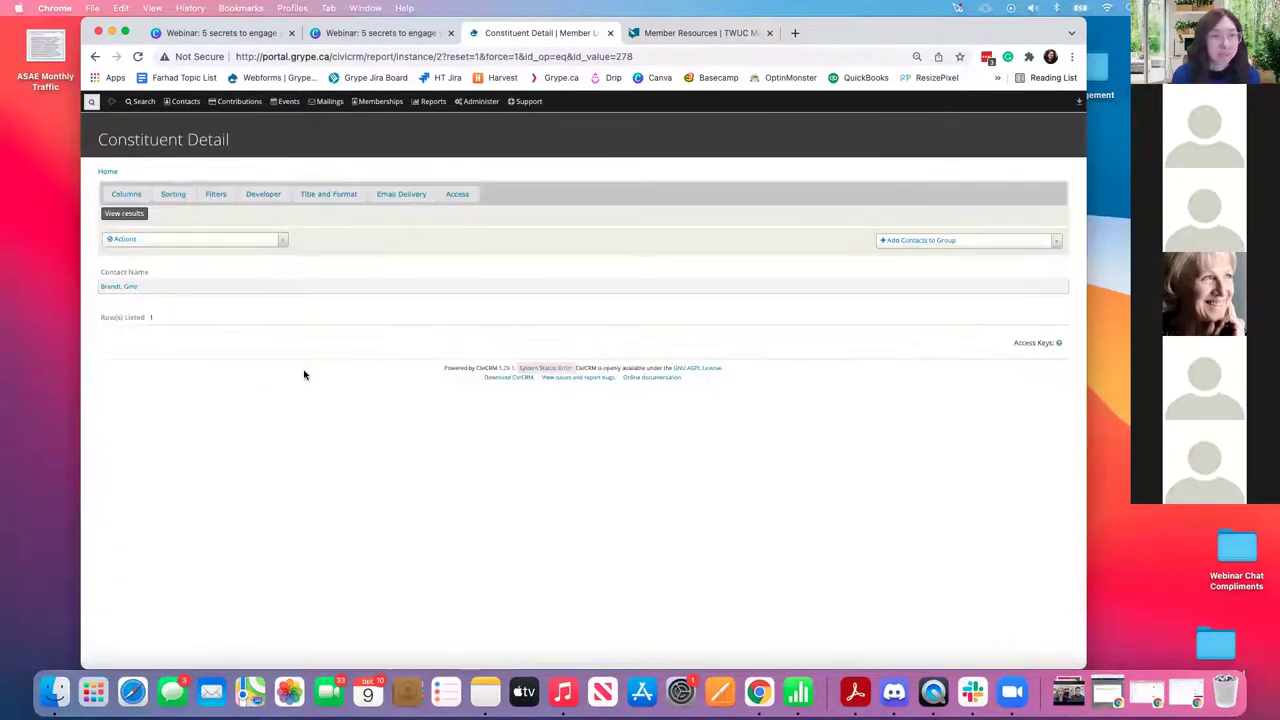
{"action": "left_click", "coordinate": [127, 288]}
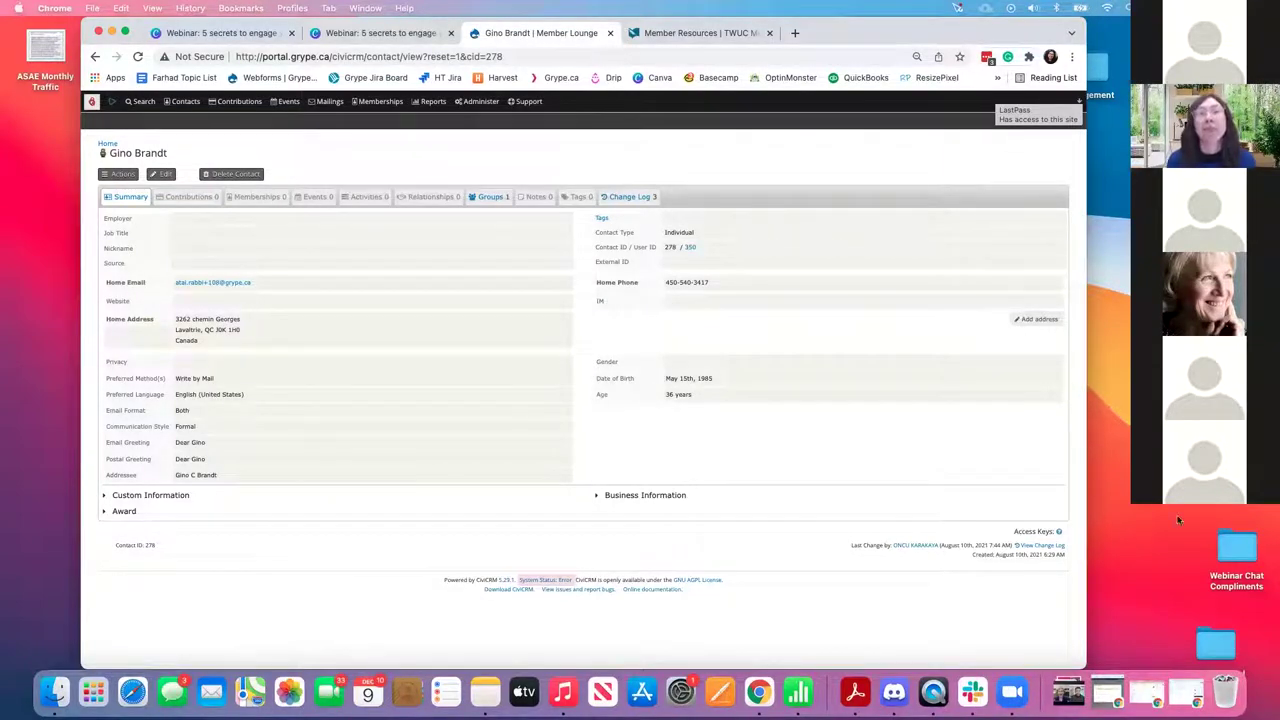
{"action": "left_click_drag", "start_coordinate": [882, 40], "coordinate": [882, 112]}
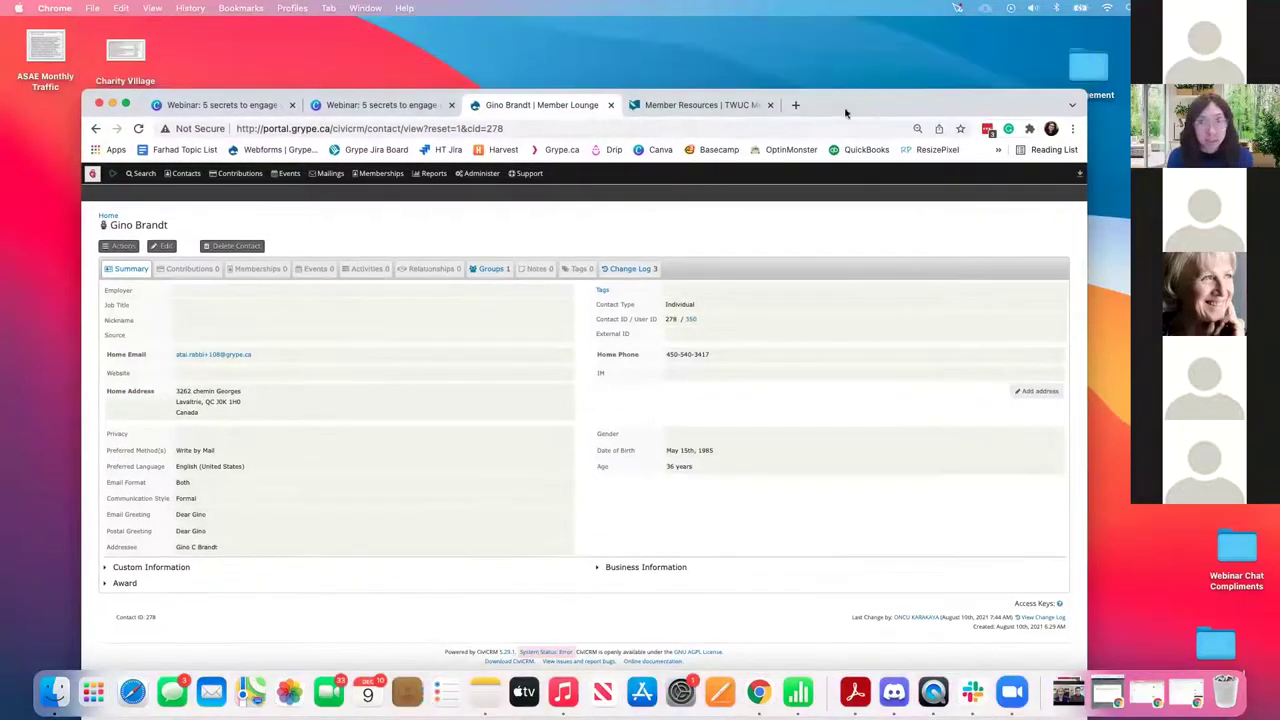
- Switch to the Writers' Union of Canada Member Resources page, move the browser window higher, and look over its resource cards
{"action": "left_click", "coordinate": [686, 105]}
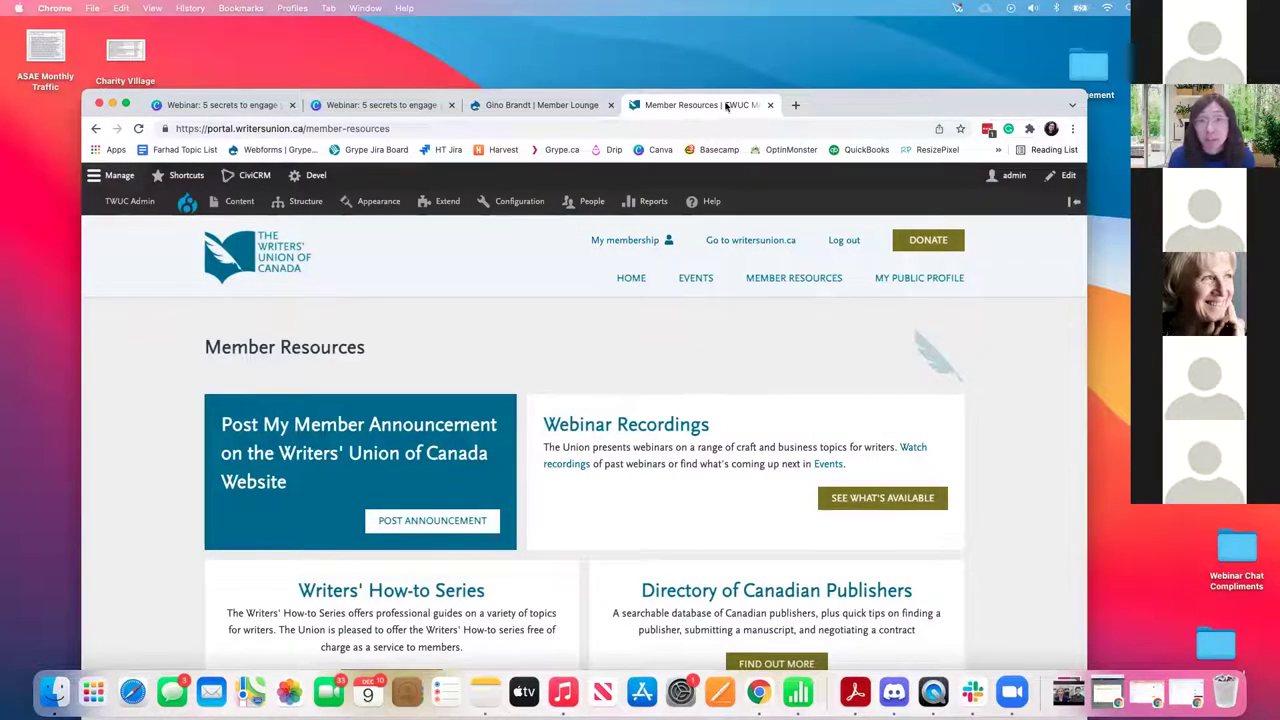
{"action": "left_click_drag", "start_coordinate": [845, 103], "coordinate": [835, 41]}
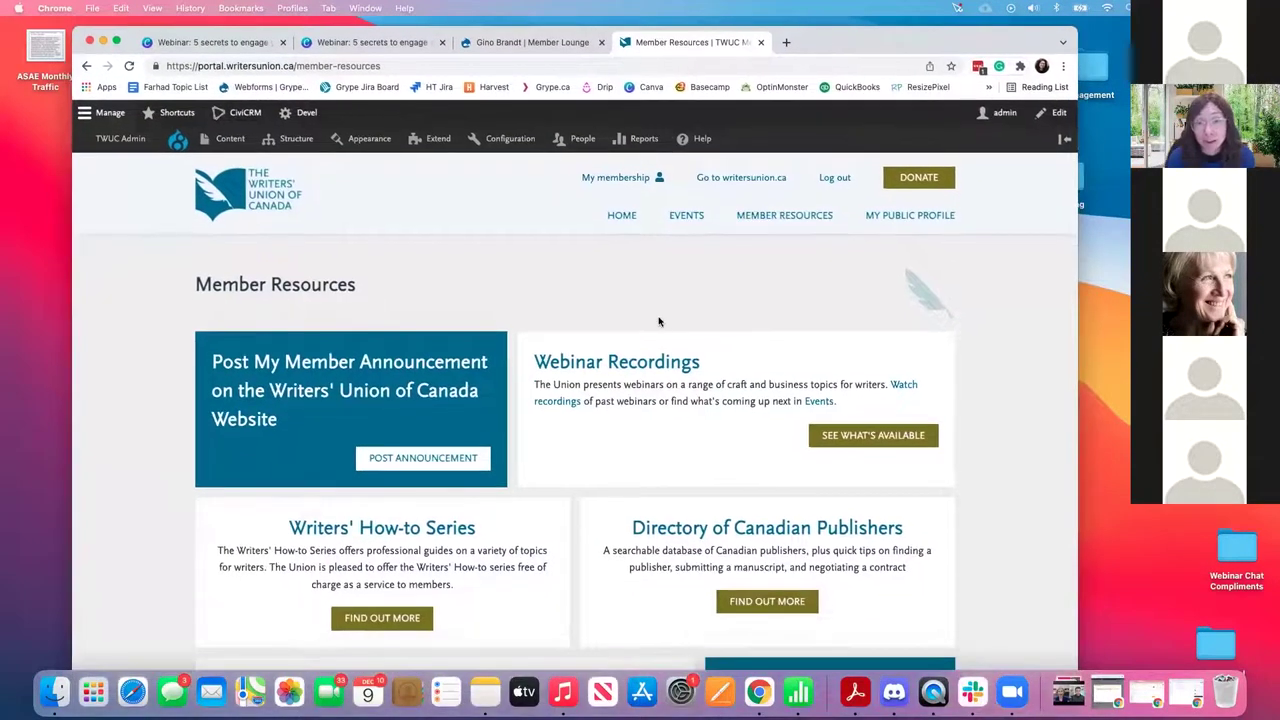
{"action": "scroll", "coordinate": [658, 321], "scroll_direction": "down", "scroll_amount": 3}
{"action": "scroll", "coordinate": [658, 321], "scroll_direction": "up", "scroll_amount": 4}
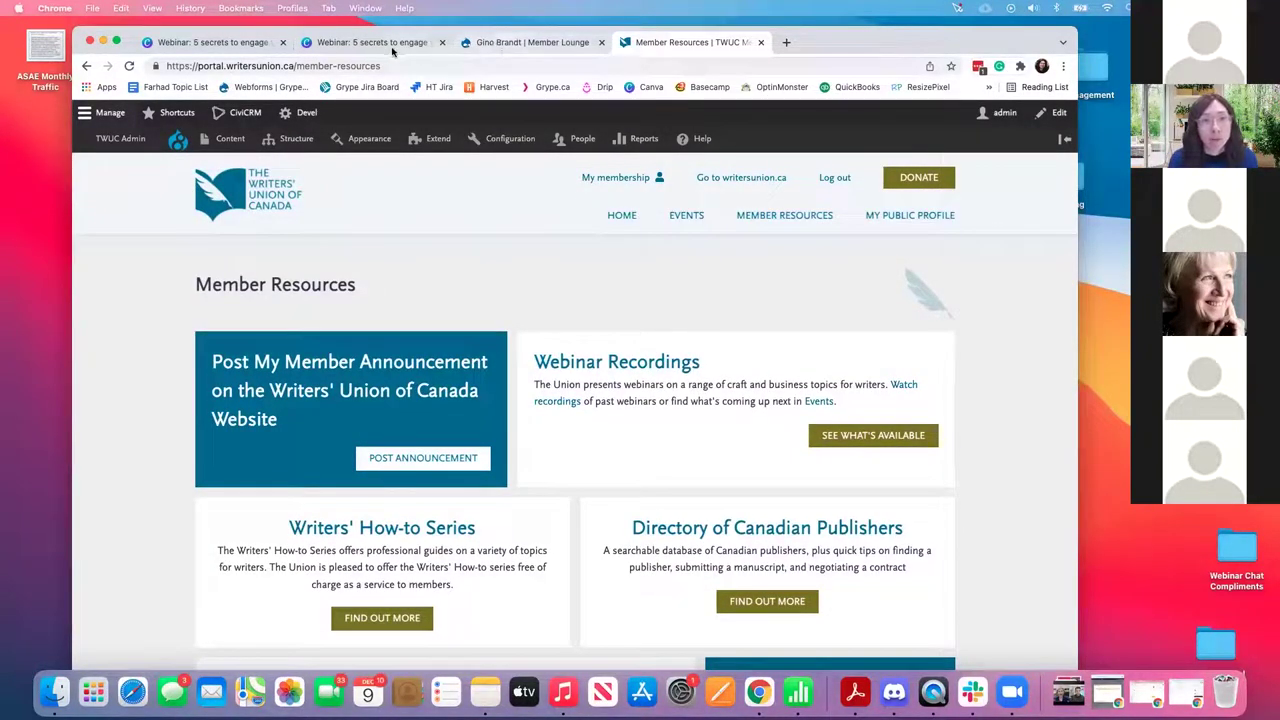
- Load portal.grype.ca in place of the Writers' Union of Canada Member Resources page
{"action": "left_click", "coordinate": [669, 65]}
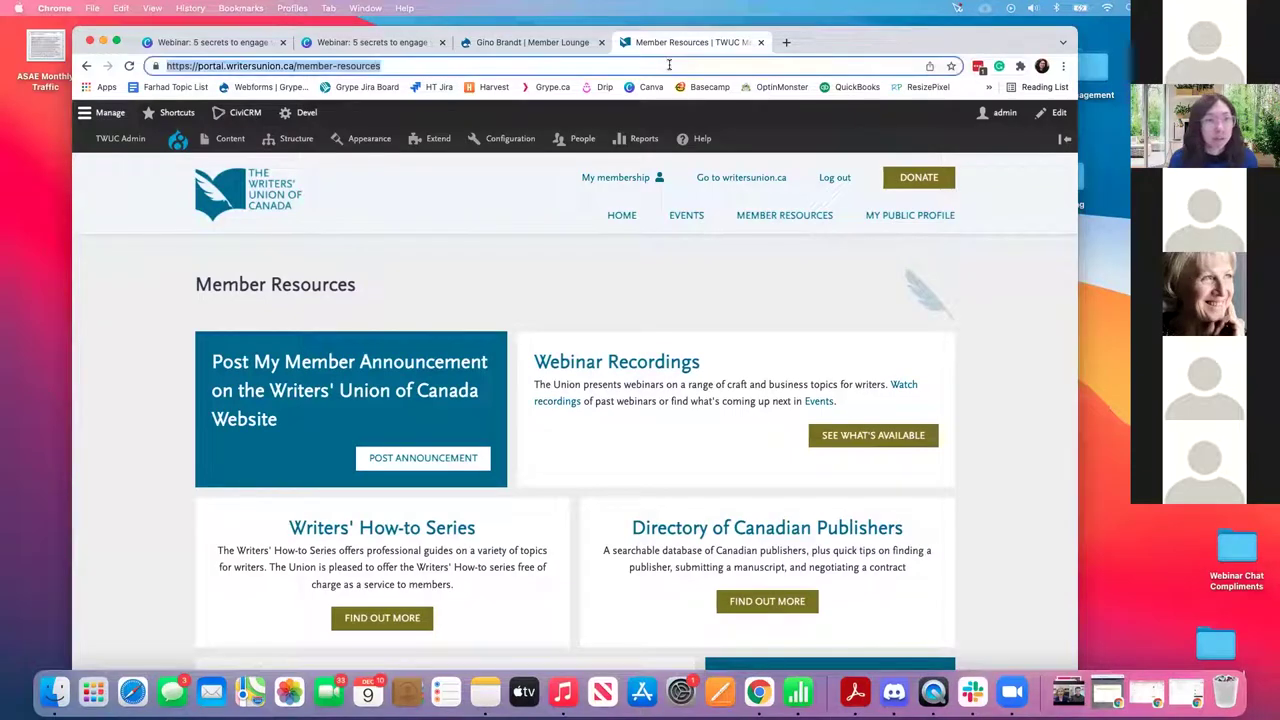
{"action": "type", "text": "portal.grype.ca"}
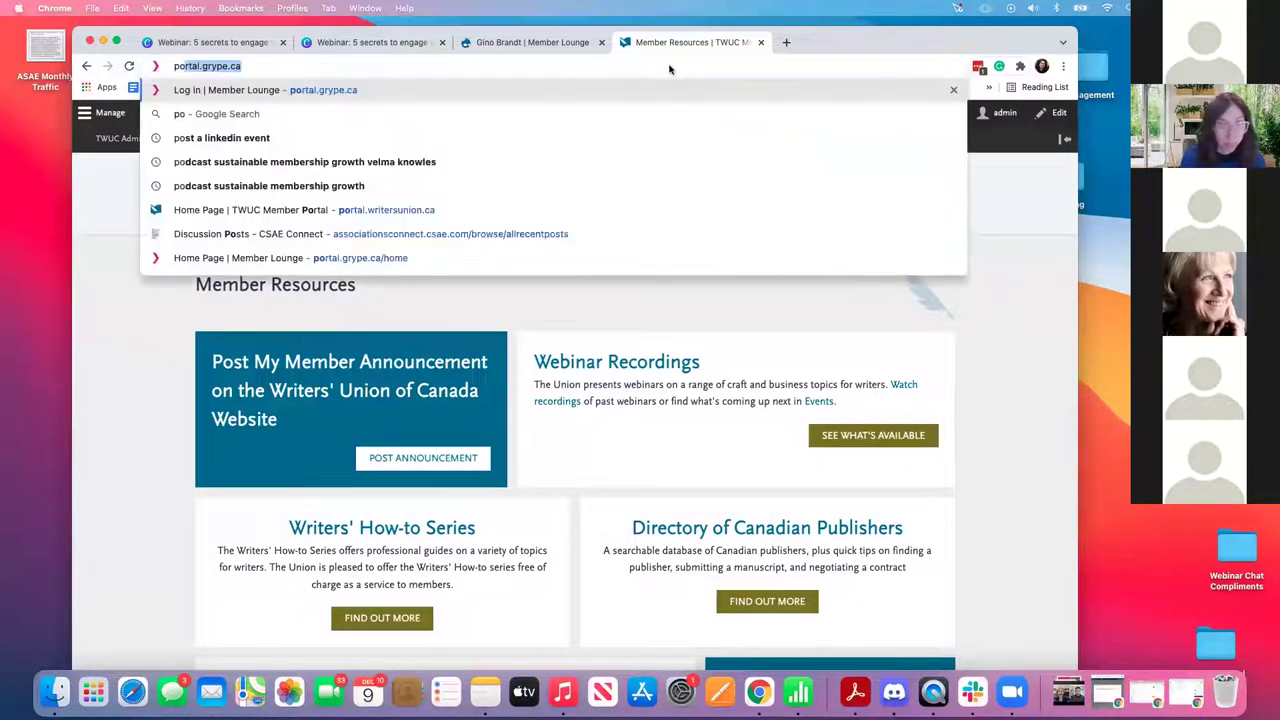
{"action": "key", "text": "Return"}
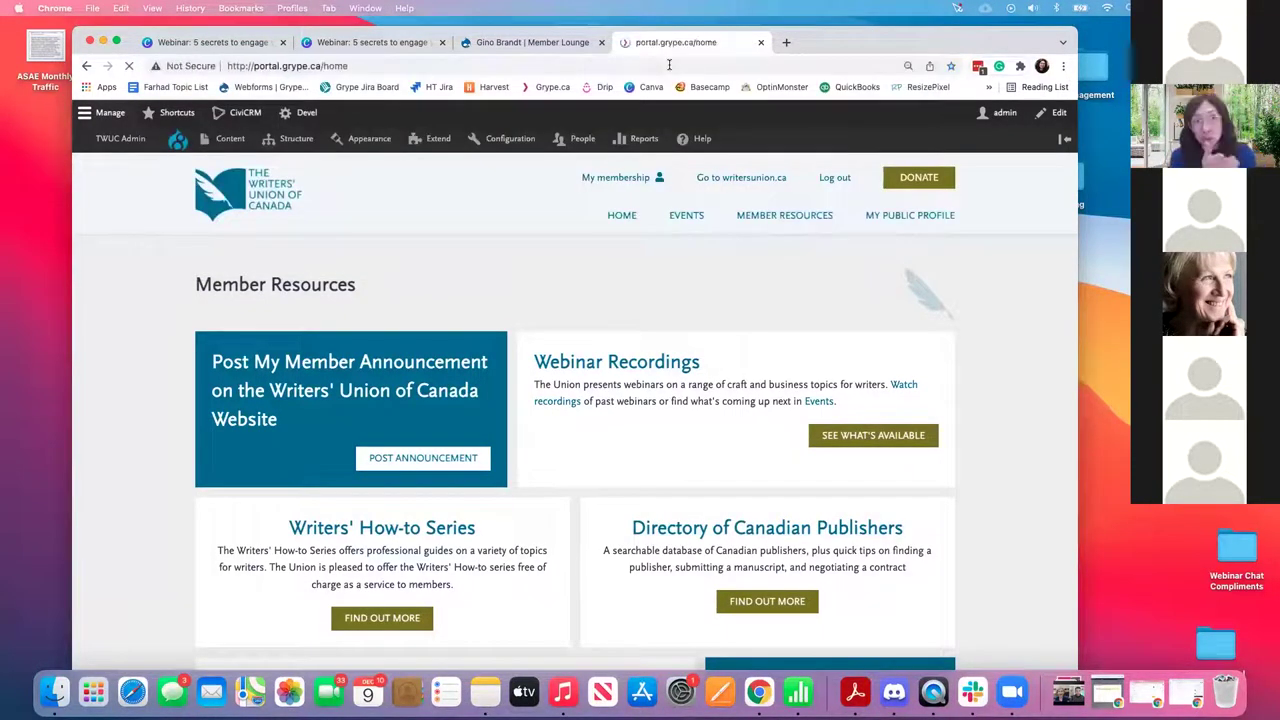